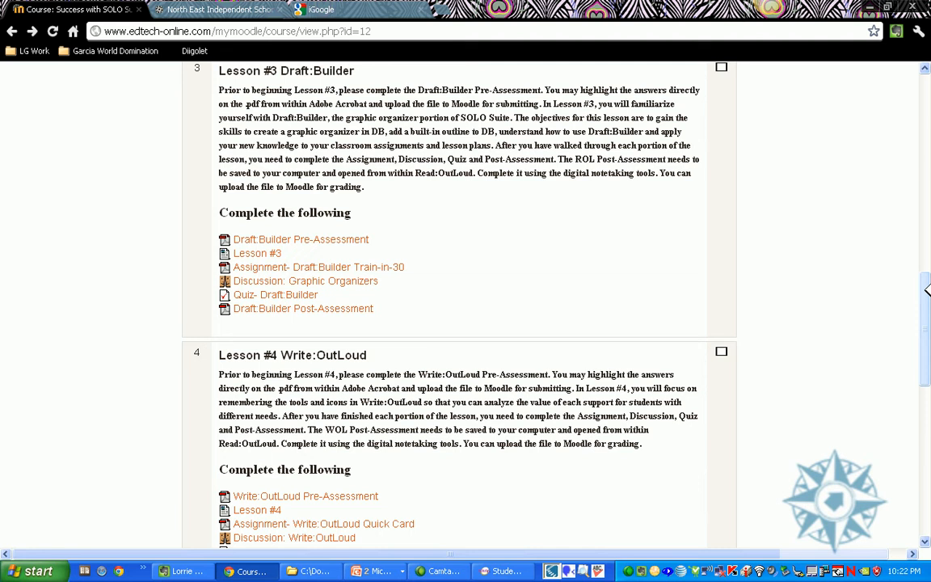
Open SOLO6's Student Central from the secondary applications and start a new Draft:Builder document.
key("super")
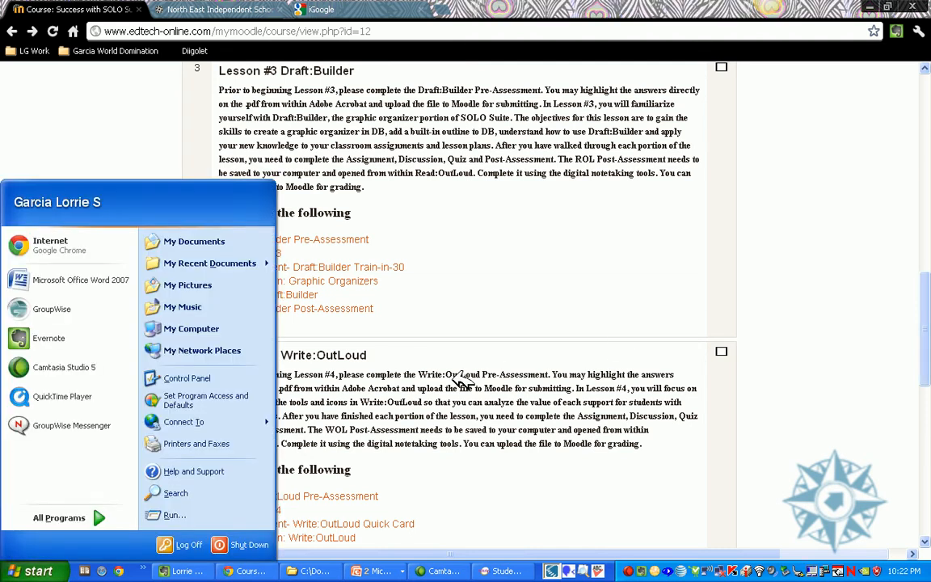
left_click(103, 518)
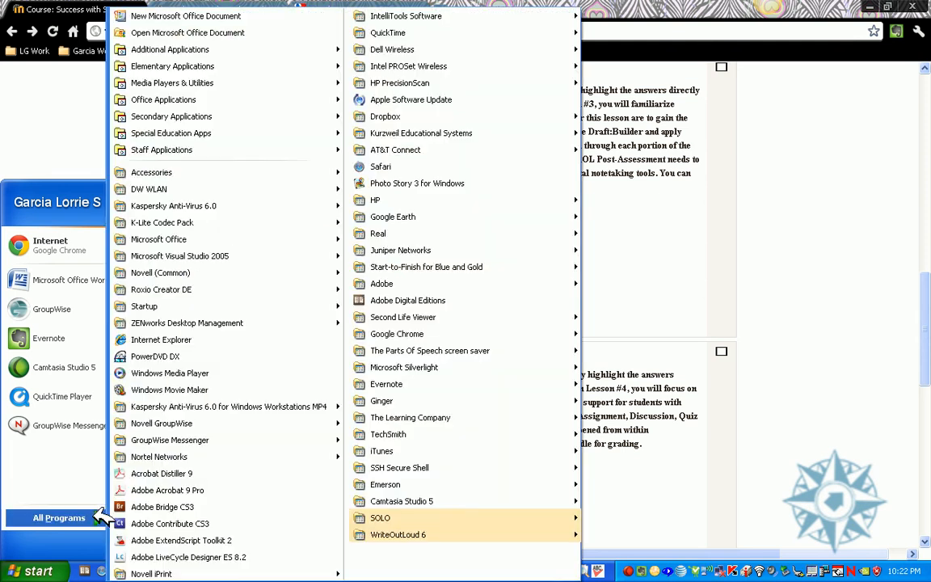
mouse_move(287, 116)
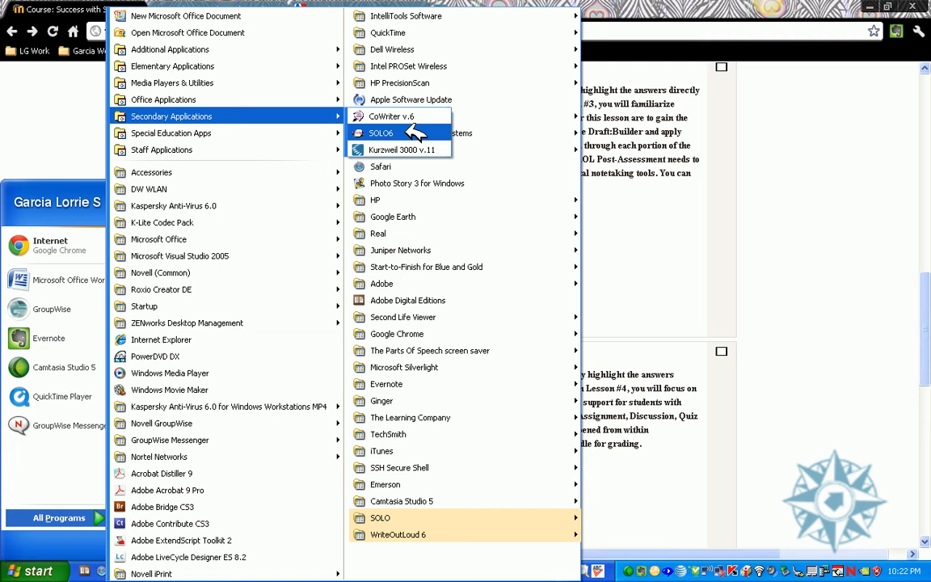
left_click(414, 133)
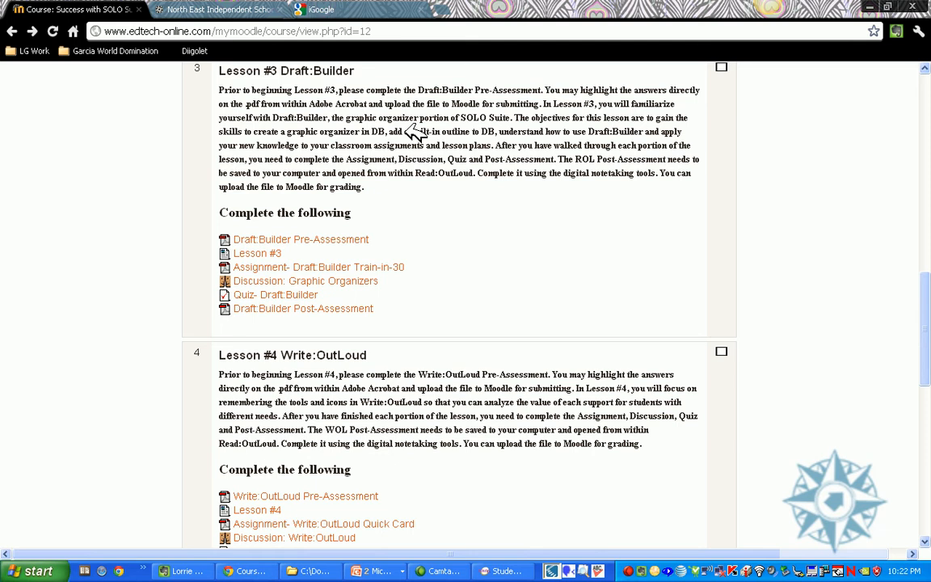
left_click(505, 570)
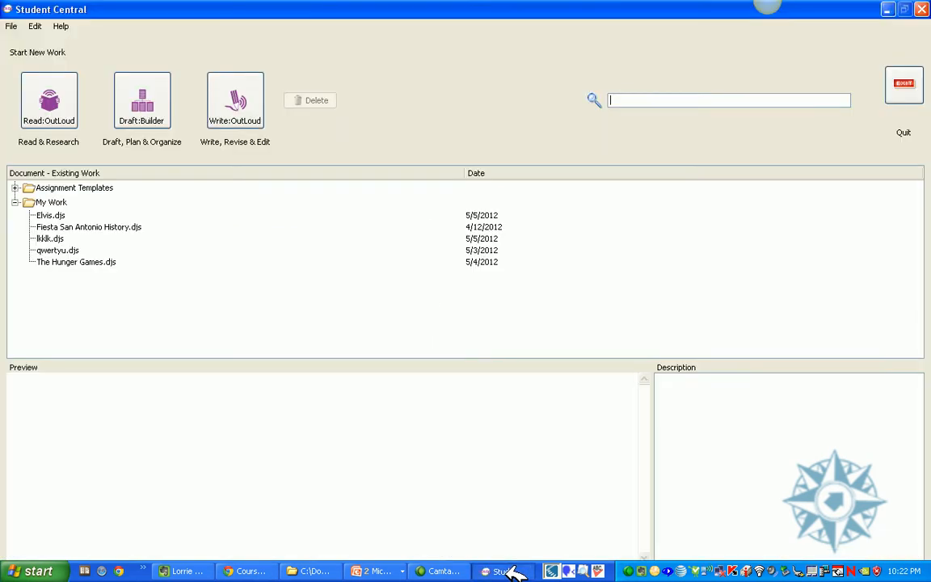
left_click(149, 102)
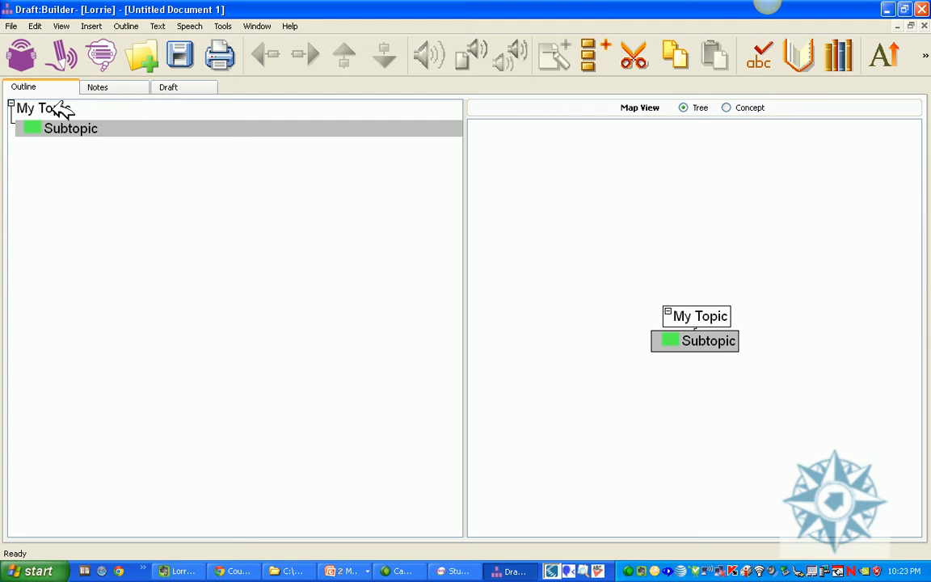
Rename the main topic as Elvis Presley and preview the map in Concept view before returning it to Tree view.
left_click(59, 108)
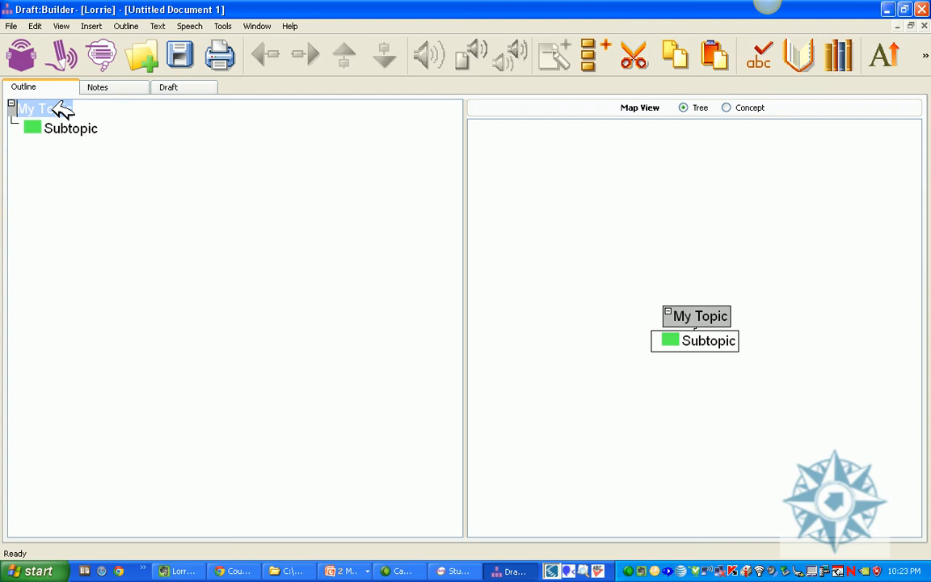
type("Elvis")
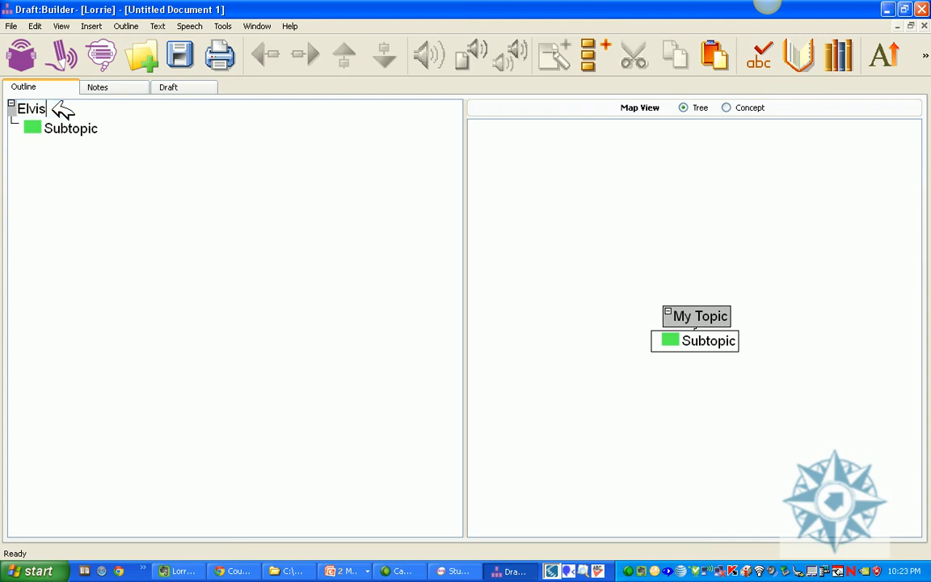
type(" Presley")
key("Return")
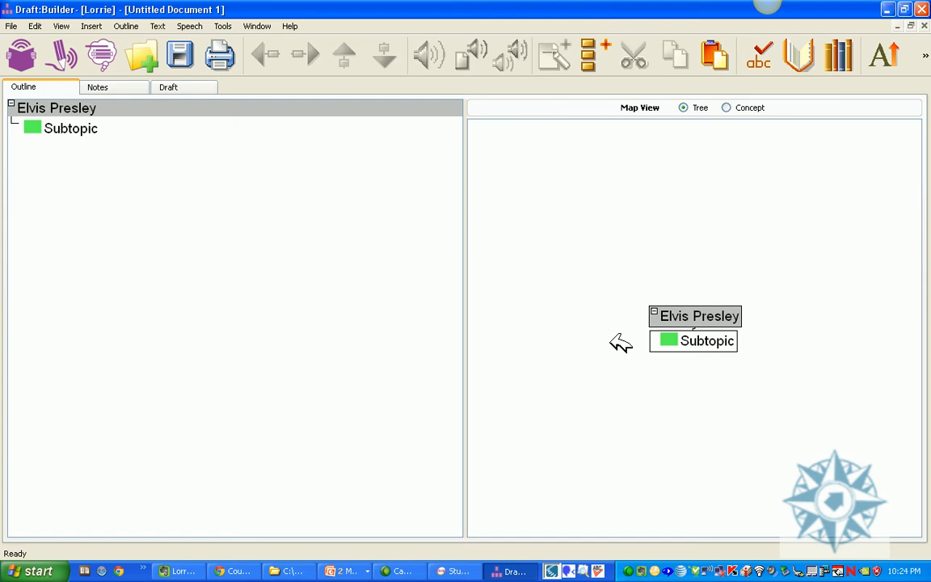
left_click(727, 107)
left_click(684, 107)
Rename the first subtopic under Elvis Presley as Basic Facts.
left_click(80, 122)
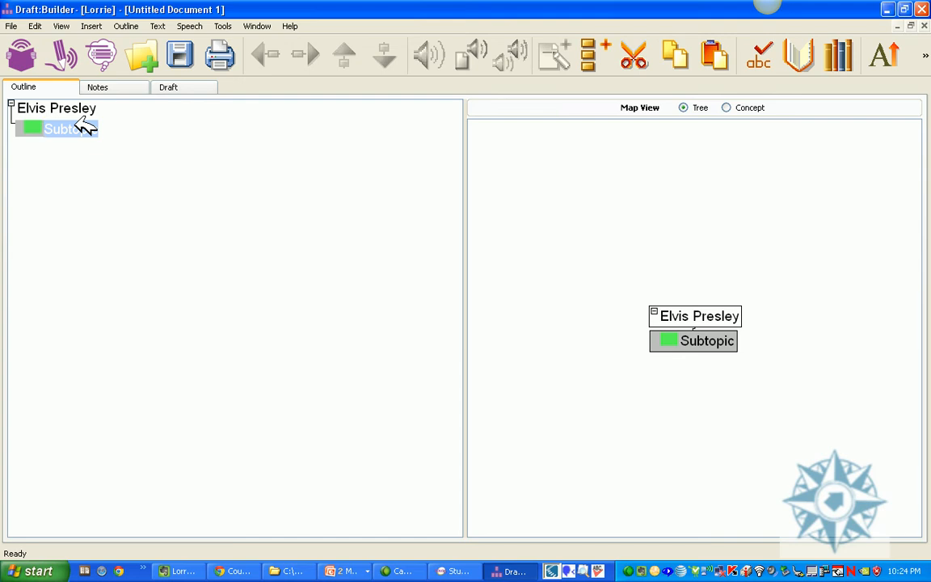
type("Name")
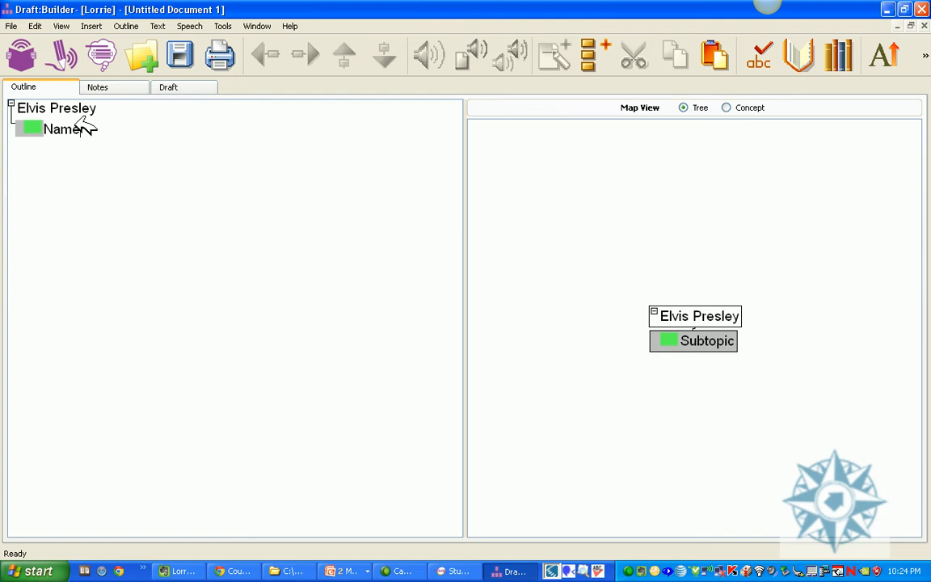
key("BackSpace")
key("BackSpace")
key("BackSpace")
key("BackSpace")
type("Basic Facts")
key("Return")
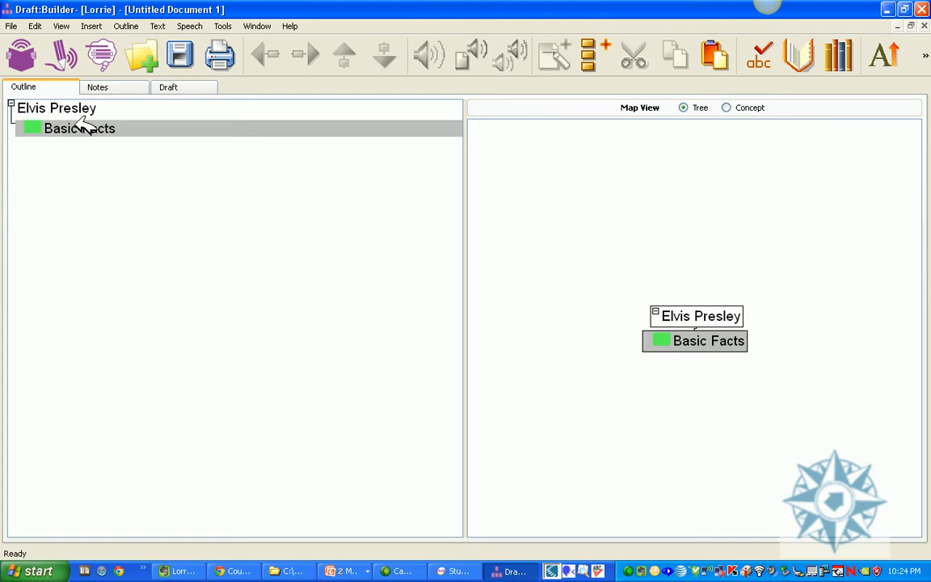
Add three subtopics below Basic Facts at the same level, named Family, Friends and Career.
key("Return")
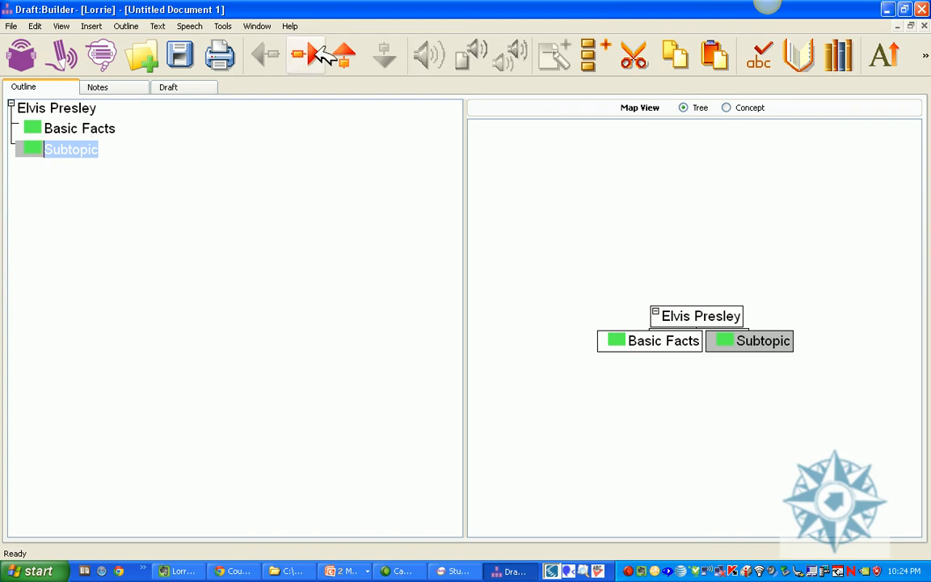
left_click(598, 55)
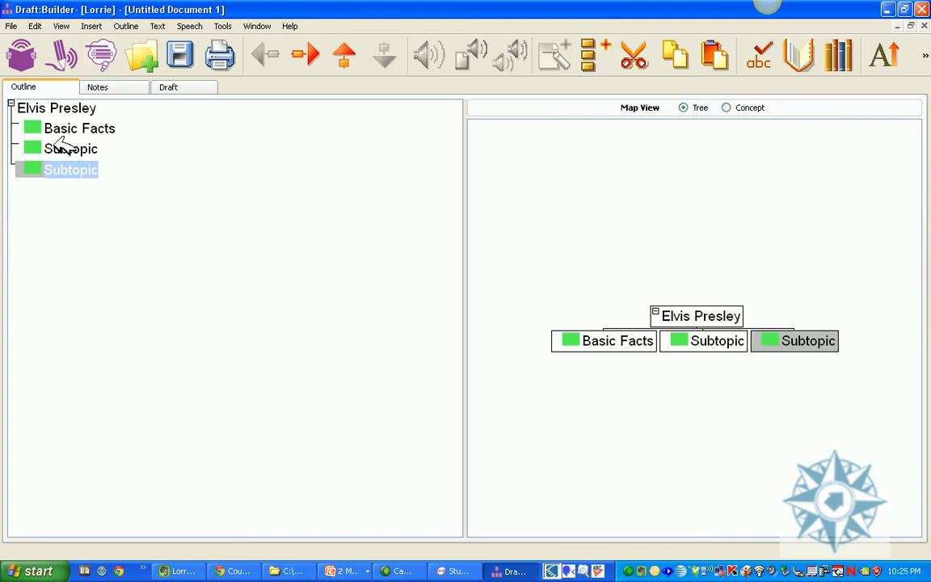
left_click(63, 148)
type("Family")
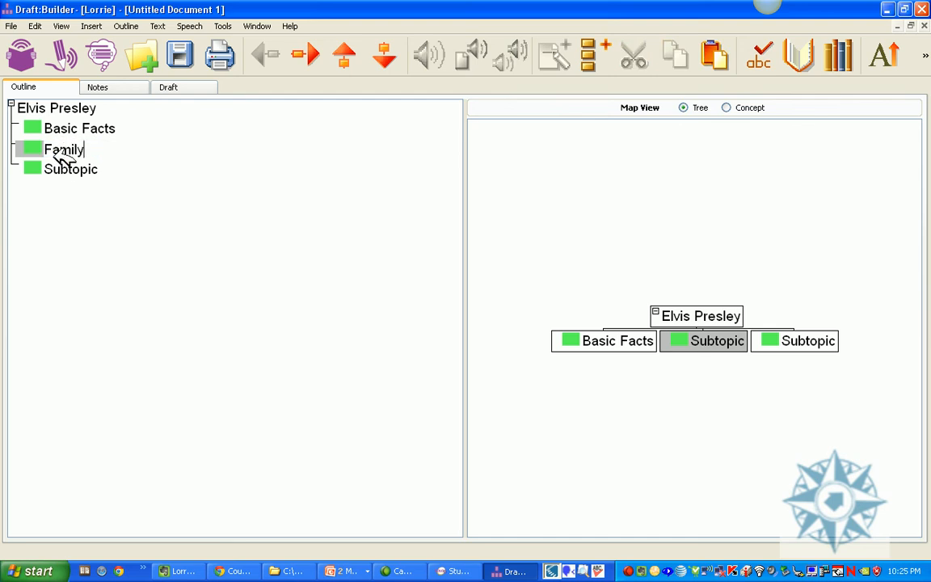
left_click(66, 171)
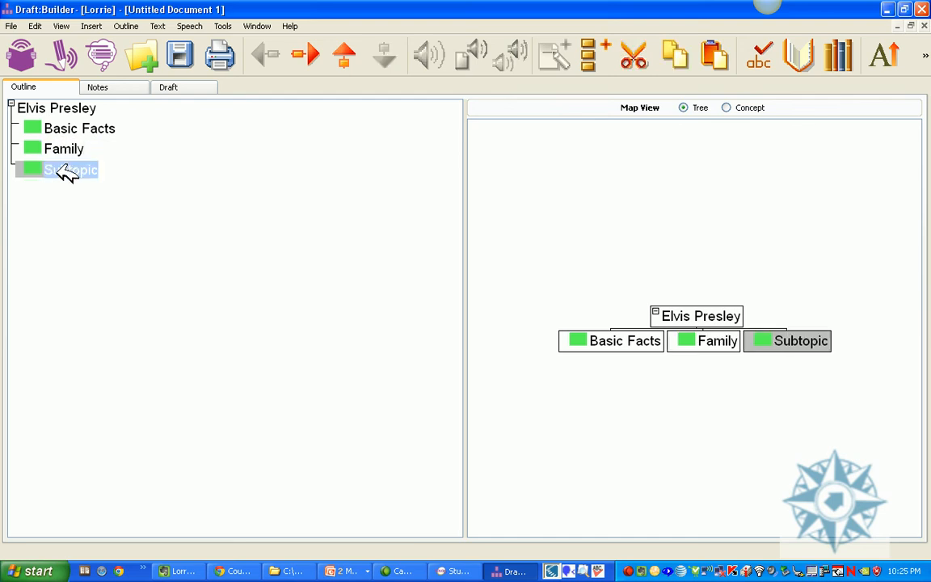
type("Friends")
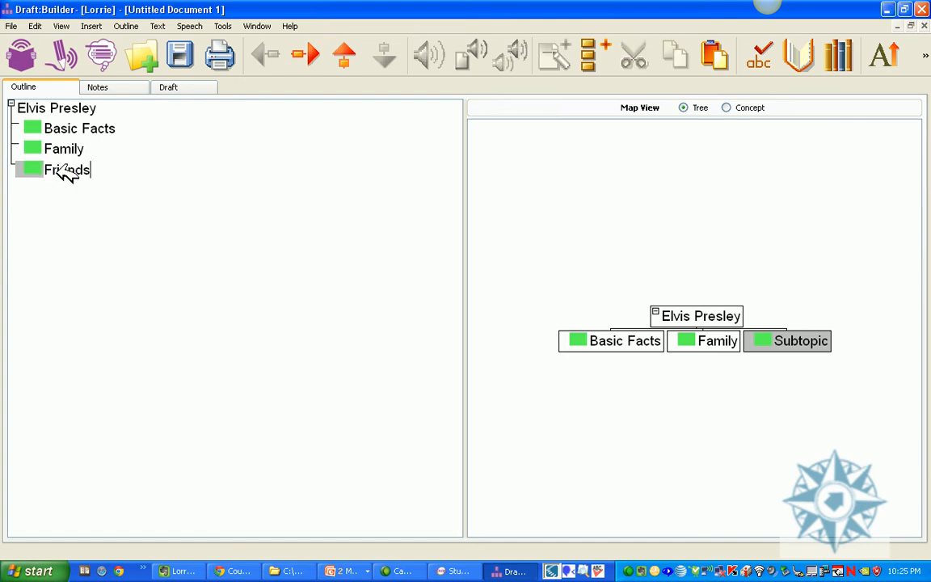
left_click(592, 51)
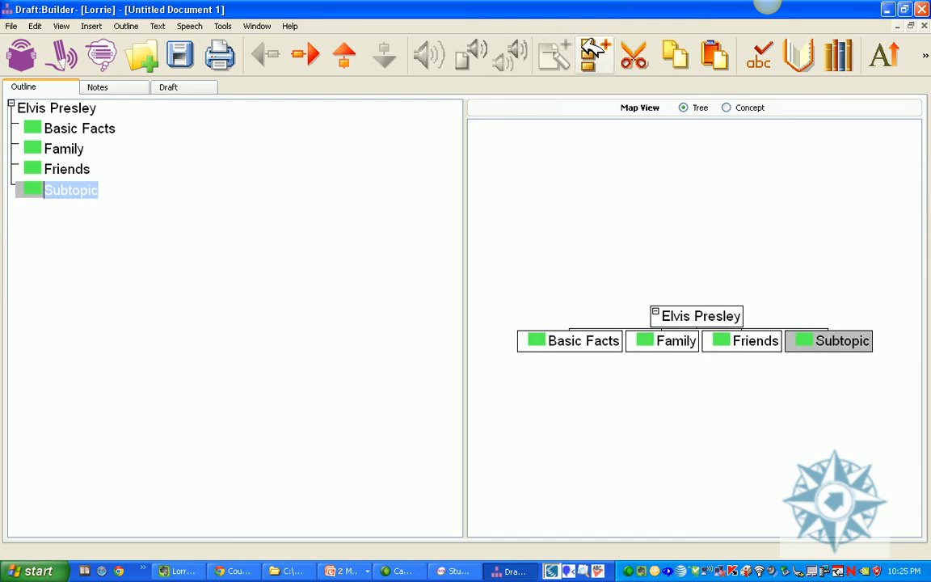
type("Career")
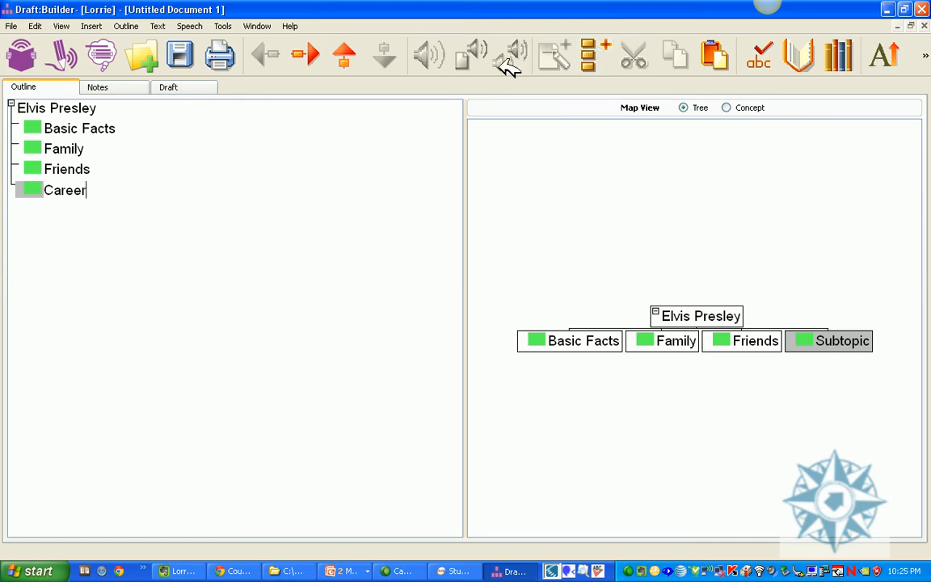
Add a subtopic named Name, indented one level under Basic Facts.
left_click(39, 125)
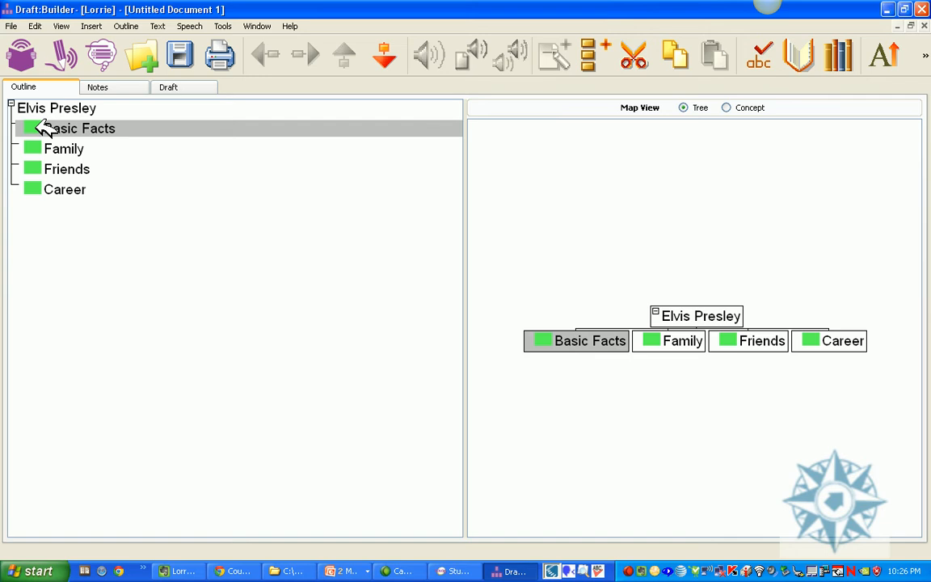
left_click(598, 55)
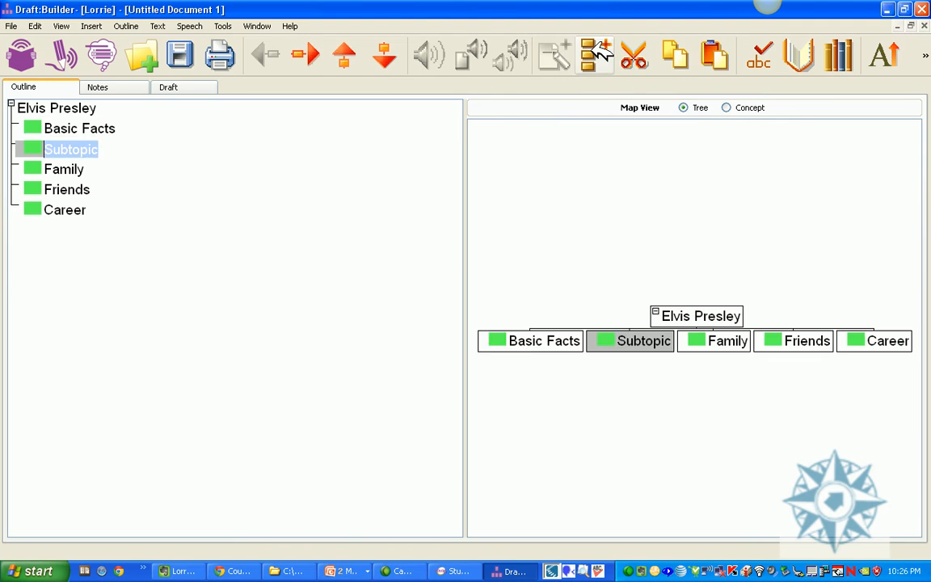
left_click(324, 50)
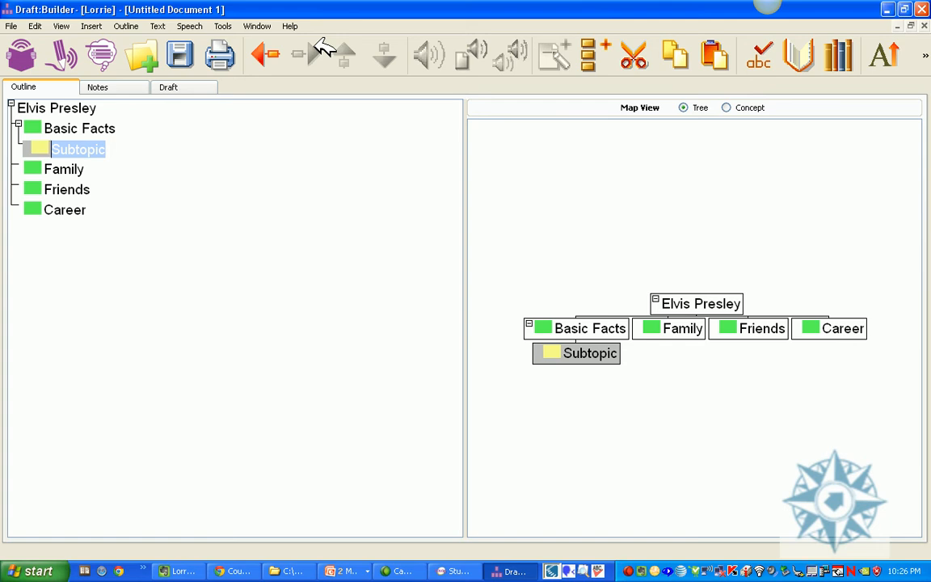
type("Name")
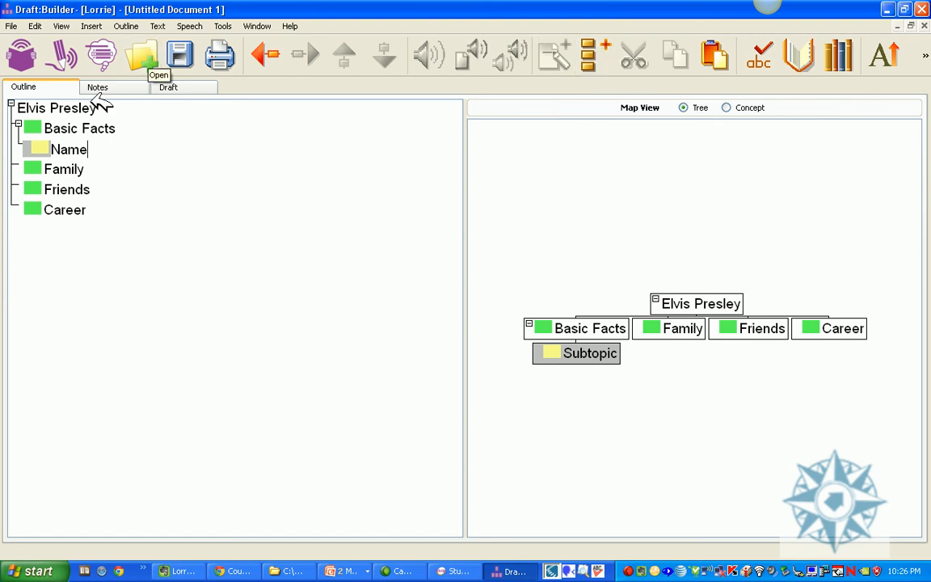
Add a subtopic named Mother, indented one level under Family.
left_click(65, 170)
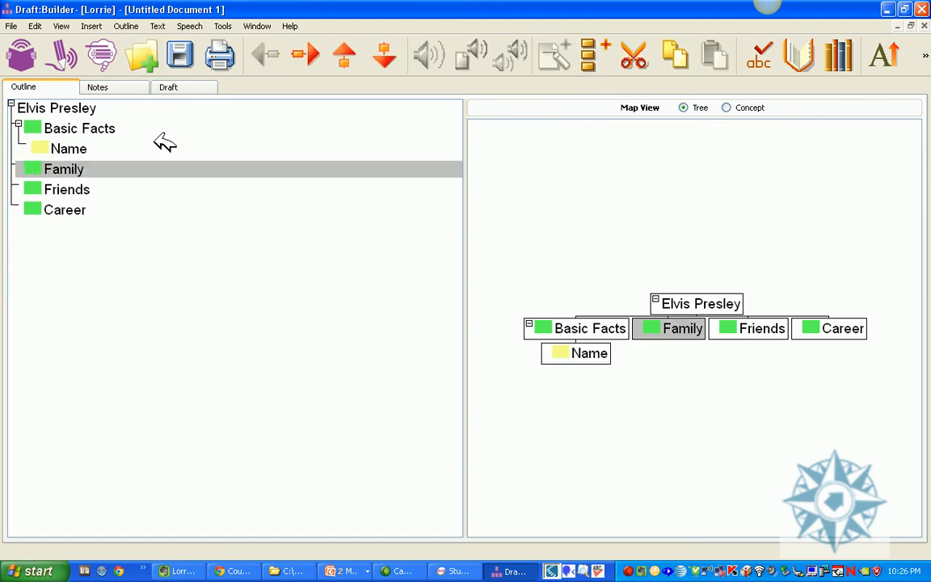
left_click(595, 53)
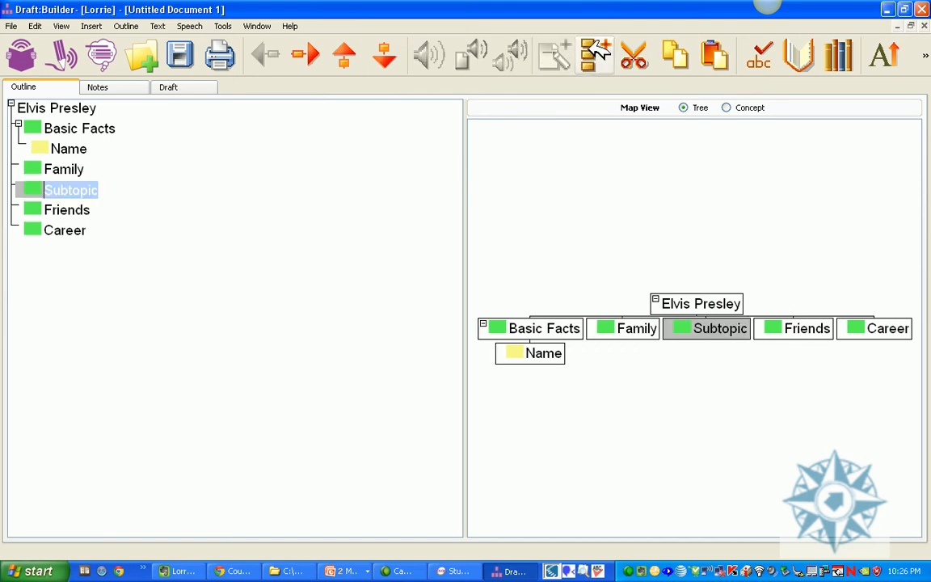
left_click(316, 47)
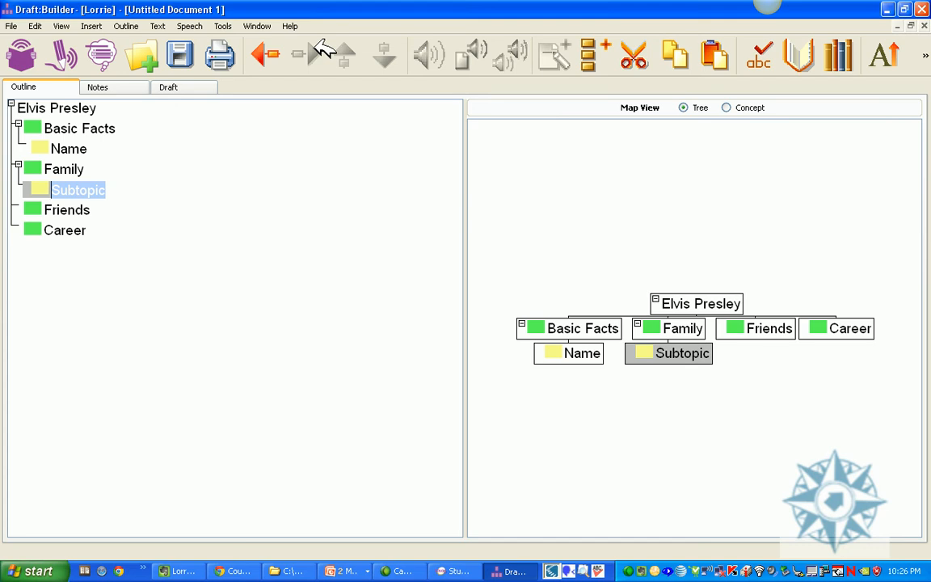
type("Mother")
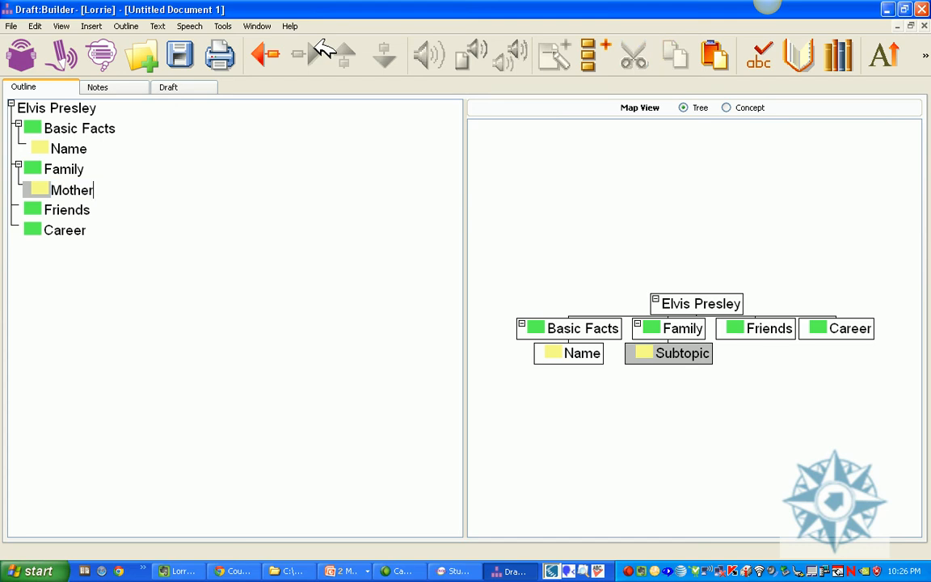
Add four more subtopics under Family after Mother, named Father, Brother, Wife and Daughter.
left_click(595, 48)
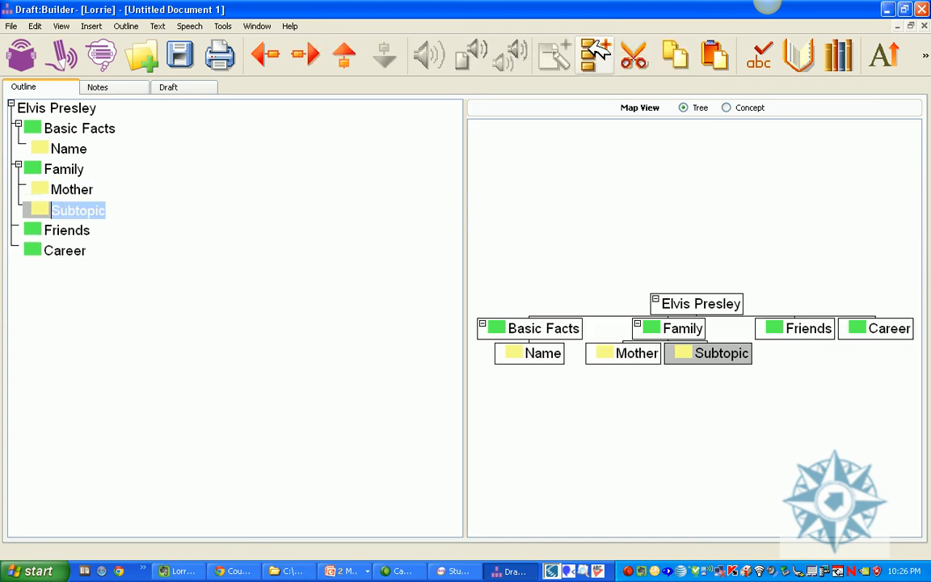
type("Father")
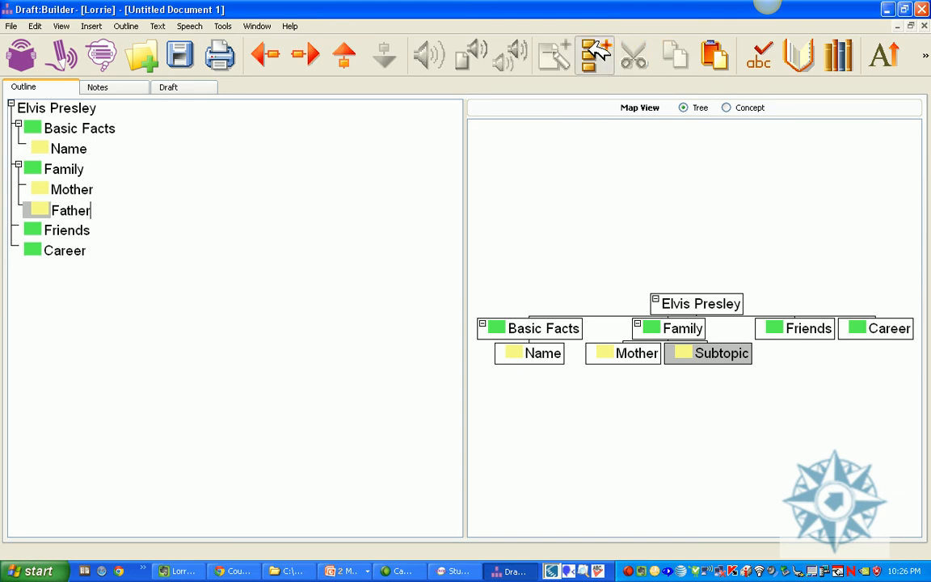
left_click(597, 48)
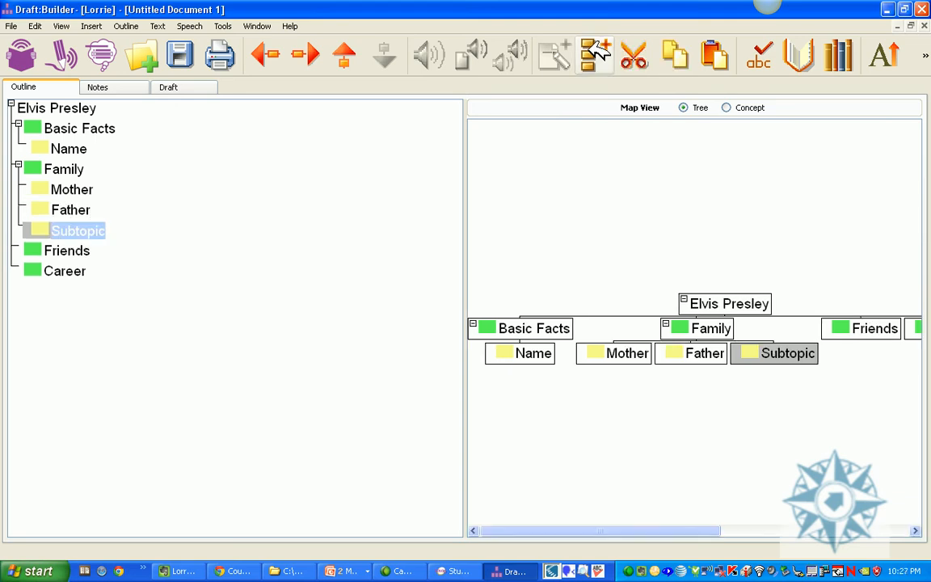
type("Brother")
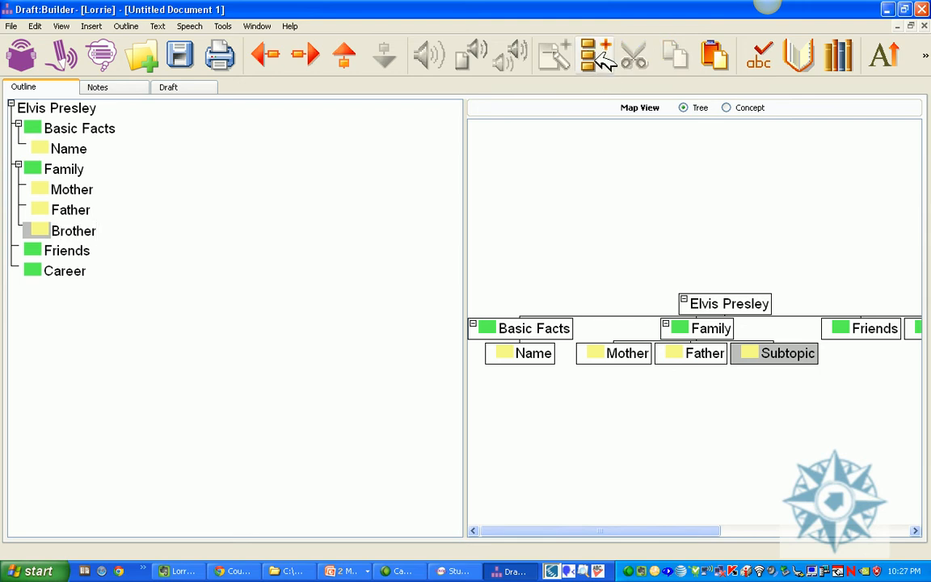
left_click(600, 56)
type("Wife")
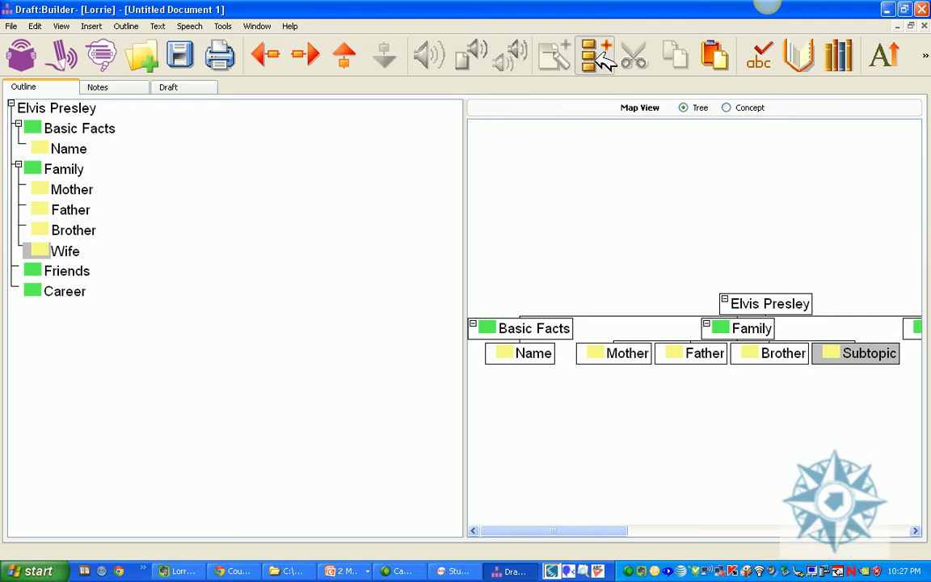
left_click(600, 56)
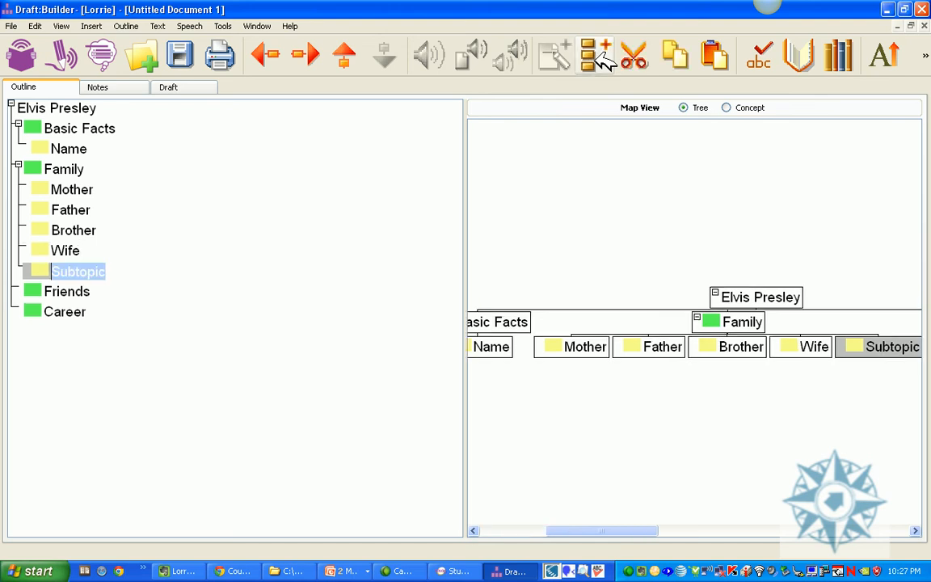
type("Daughter")
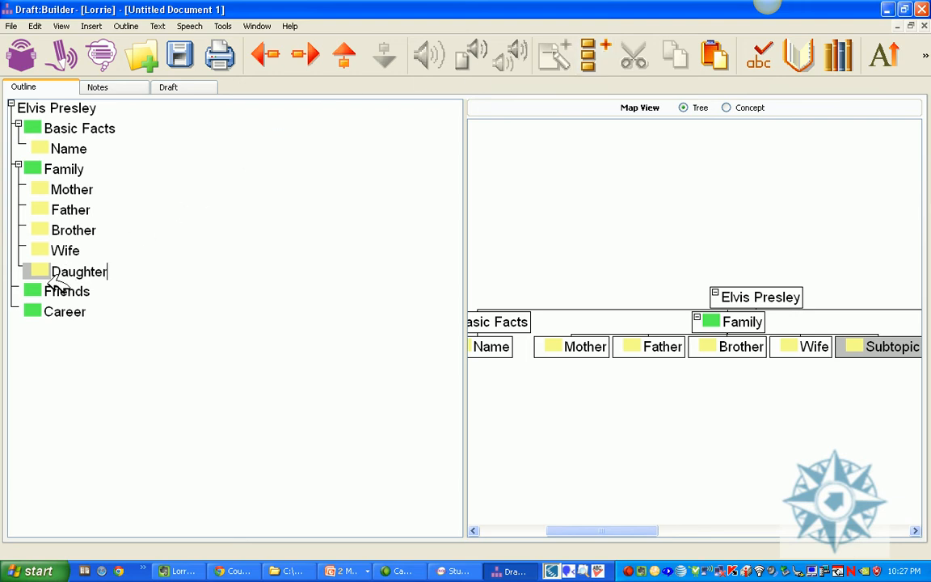
Add two subtopics indented one level under Friends, named Colonel Parker and Real Friends ?
left_click(42, 291)
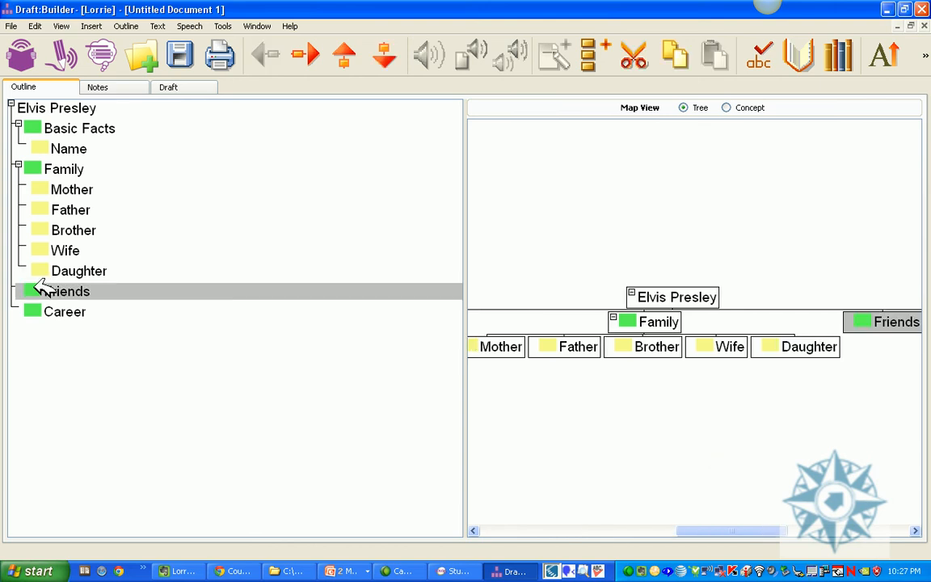
left_click(594, 53)
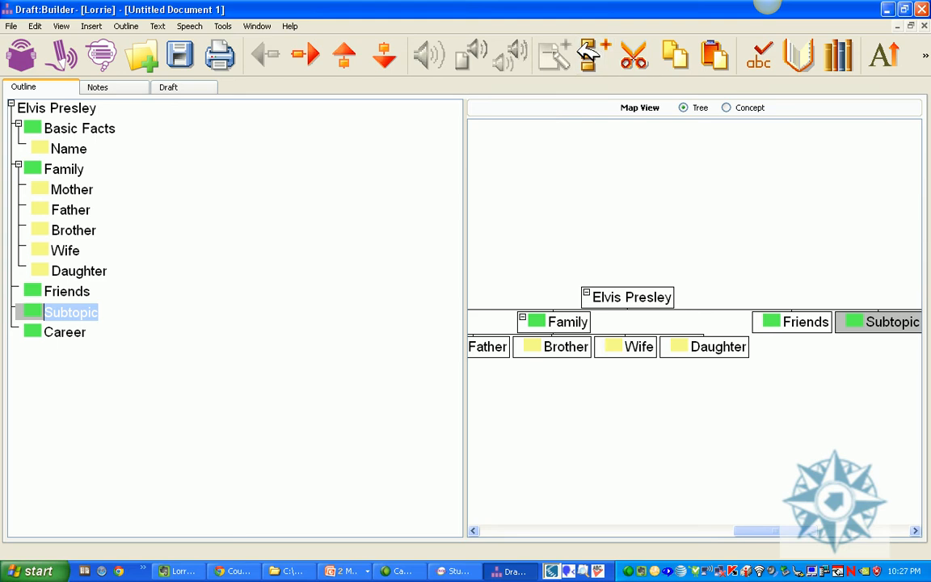
left_click(317, 53)
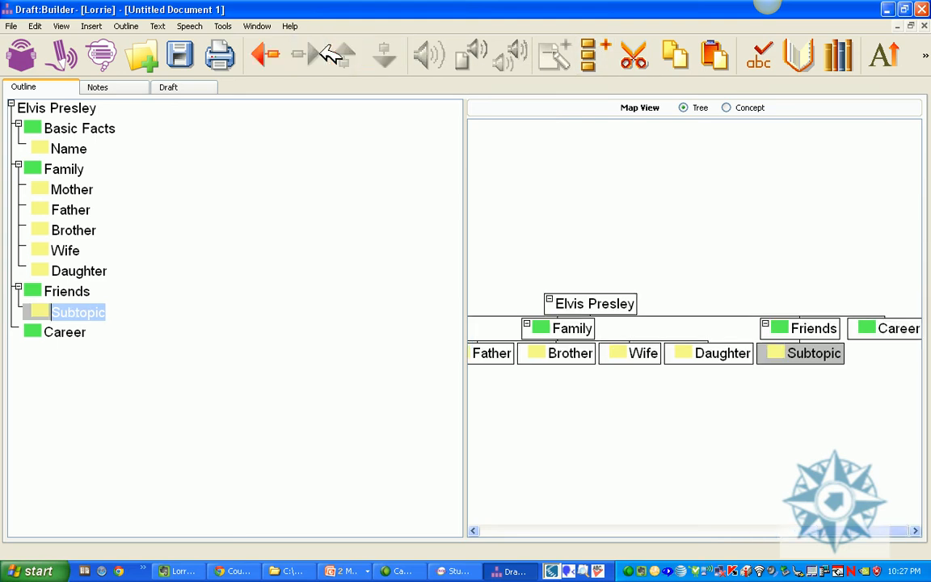
type("Colonel Parker")
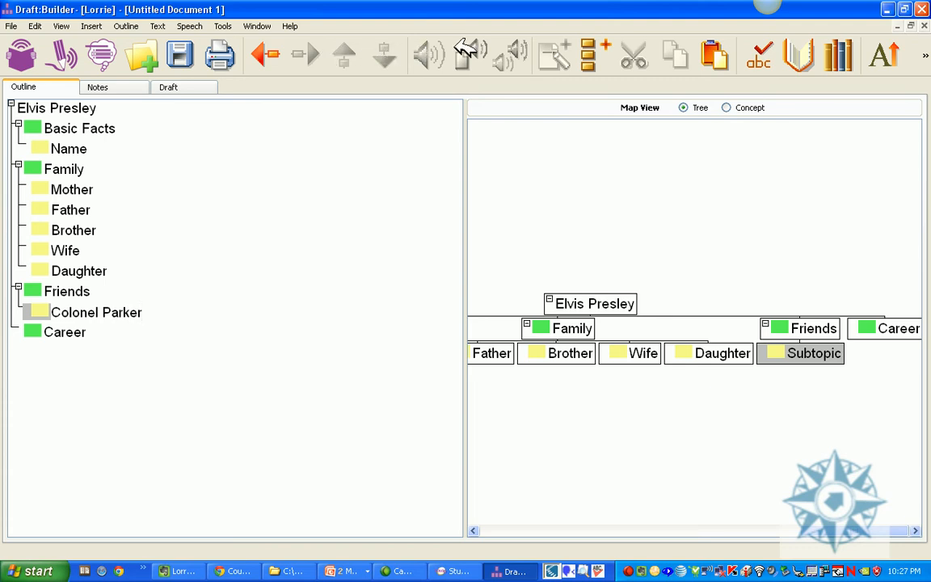
left_click(596, 54)
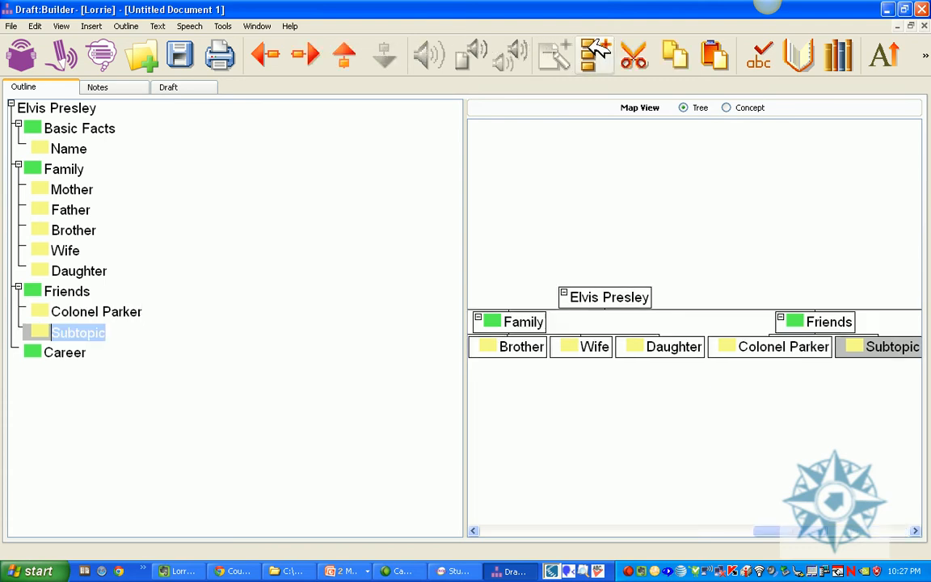
type("Real")
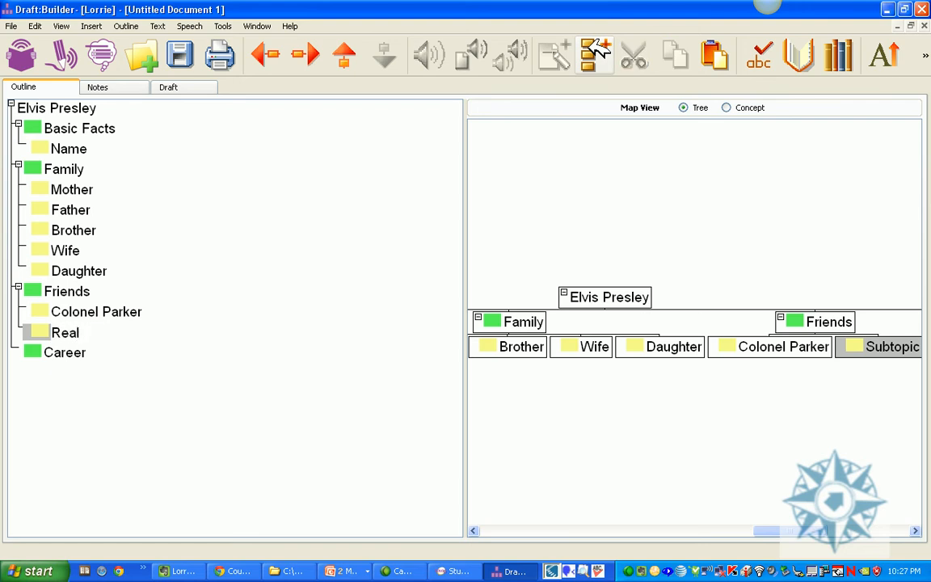
type(" Friends ?")
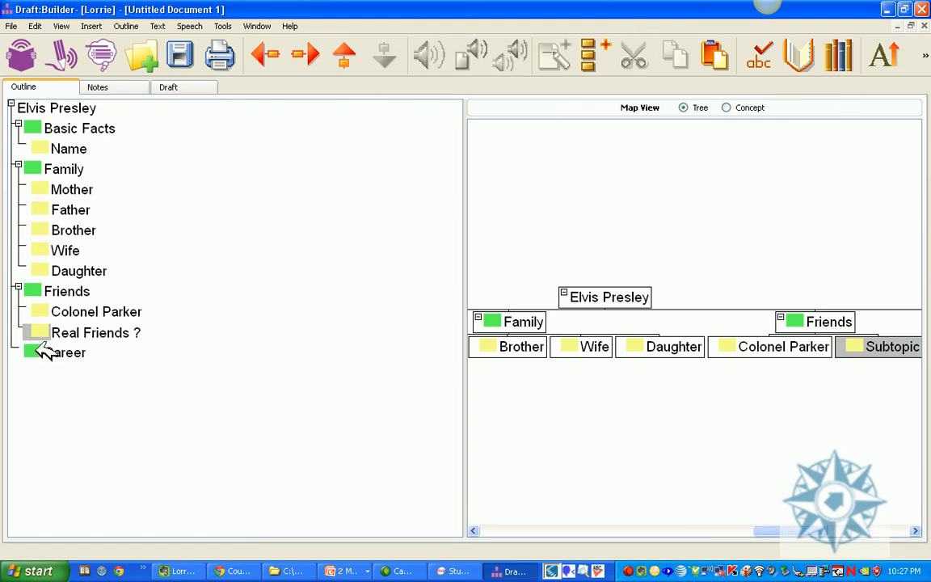
Add three subtopics indented one level under Career, named Singing, Movies and Military.
left_click(38, 349)
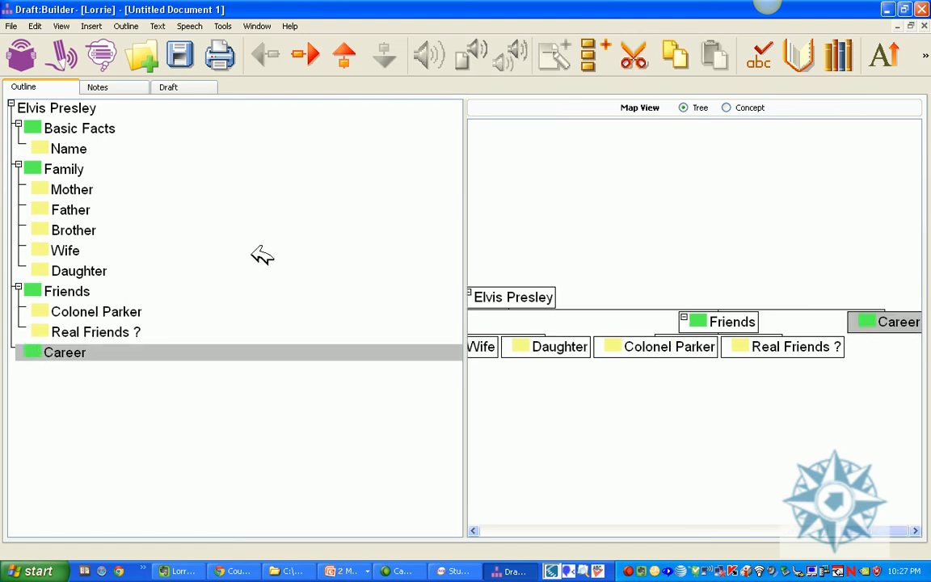
left_click(599, 55)
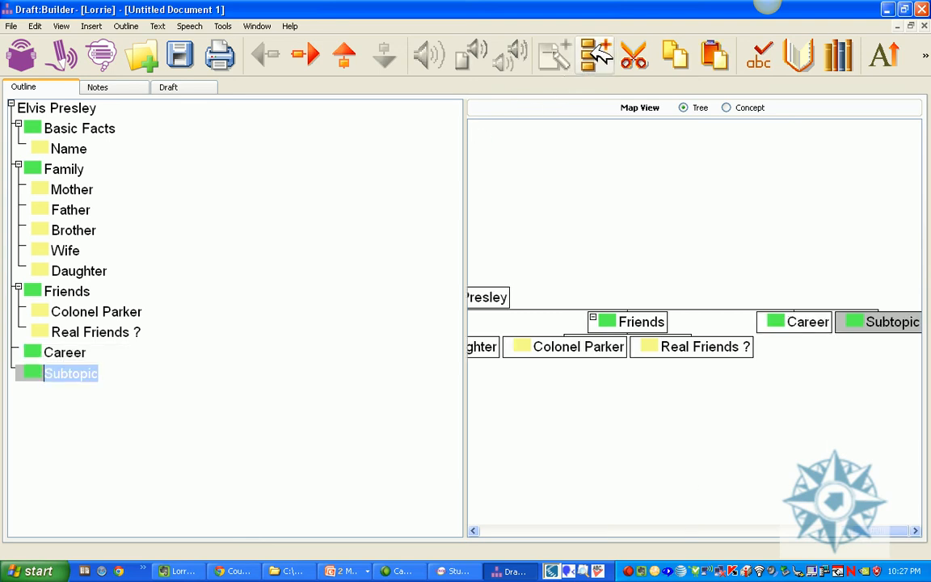
left_click(312, 54)
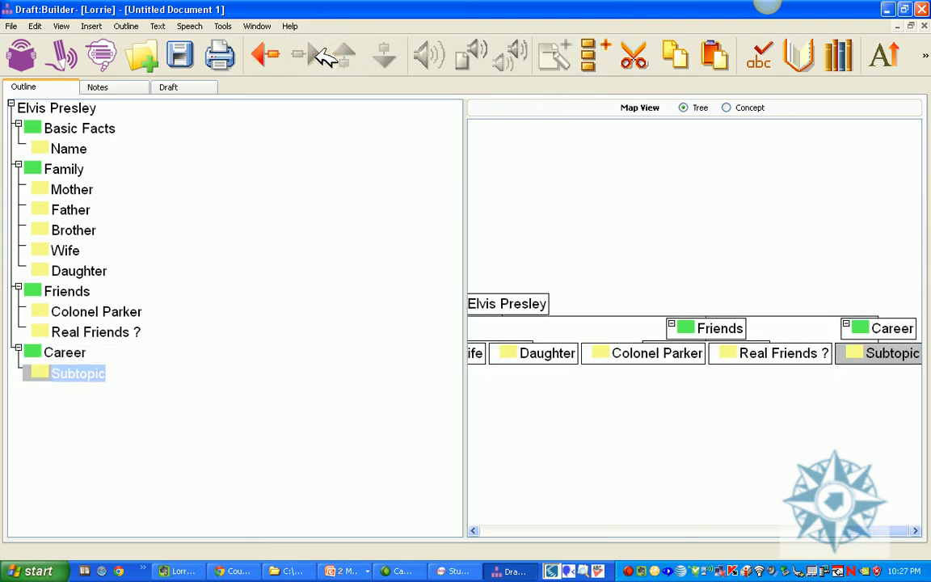
type("Singing")
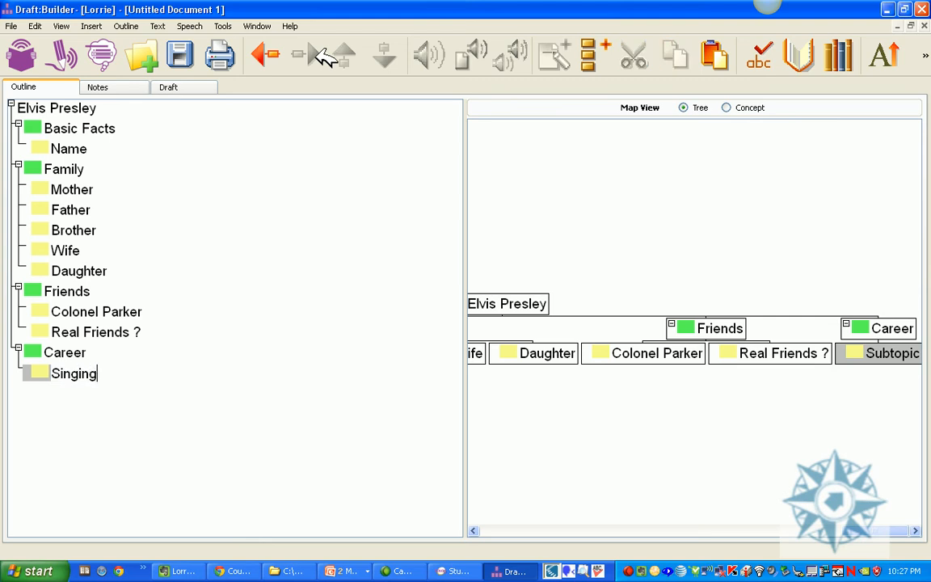
left_click(604, 56)
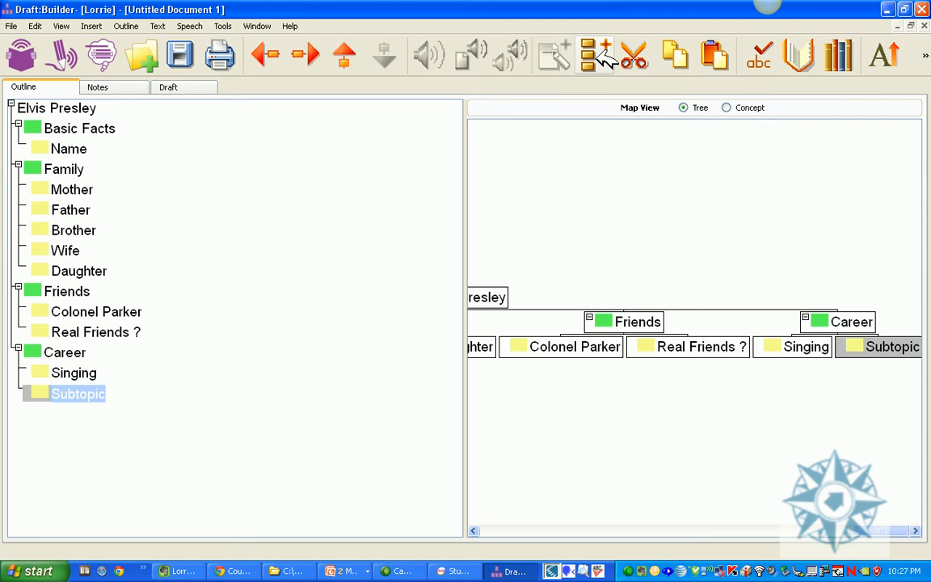
type("M")
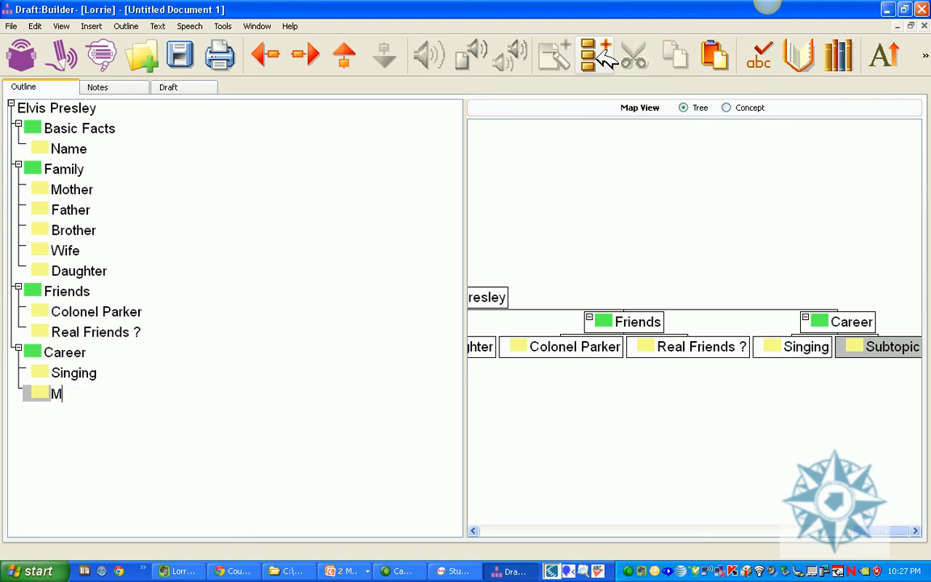
type("ovies")
left_click(606, 60)
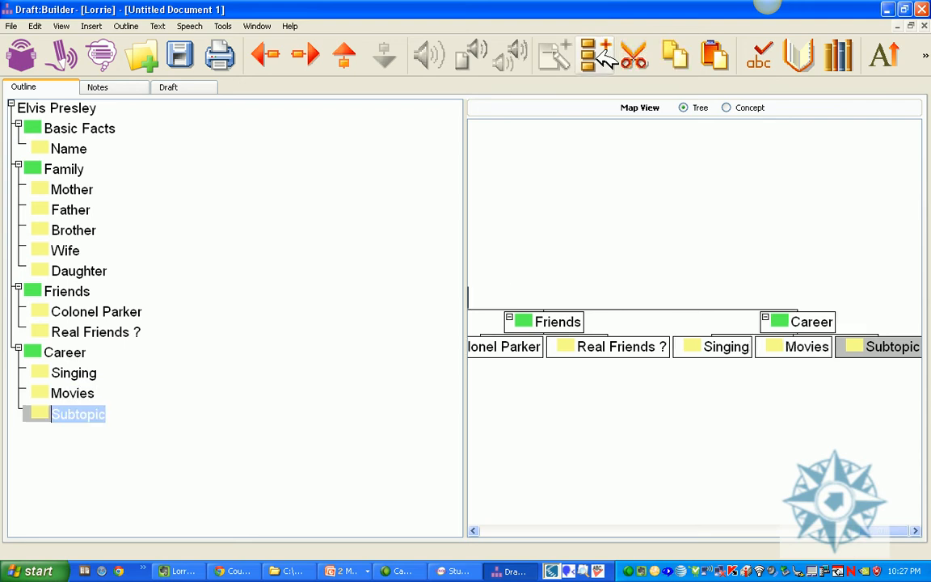
type("Military")
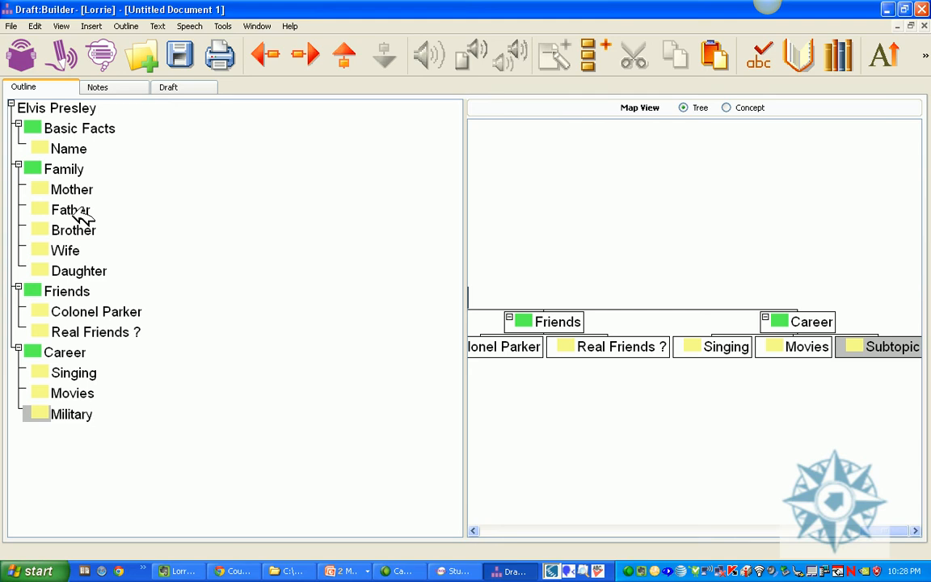
Add a subtopic named Elvis Aaron Presley to the outline, indented one level under Name.
left_click(114, 84)
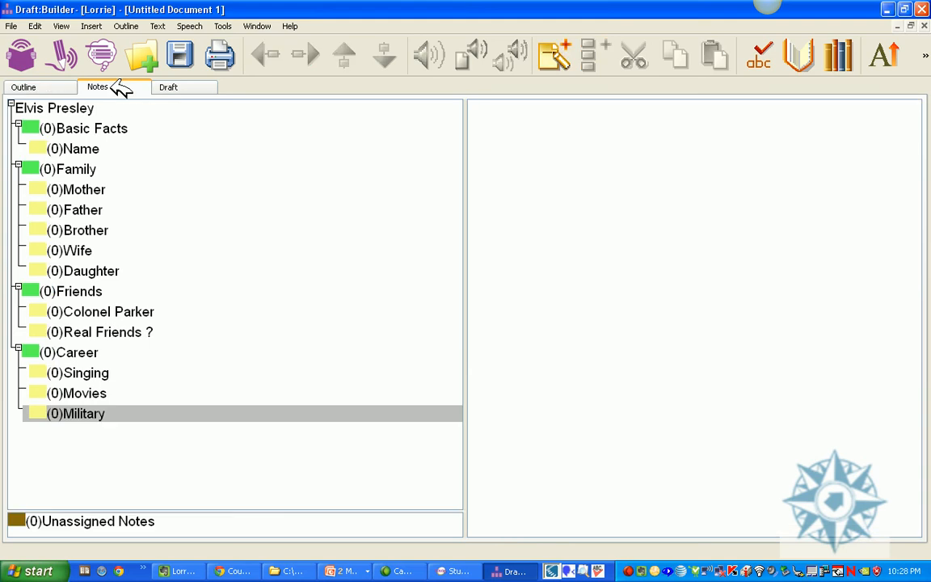
left_click(53, 85)
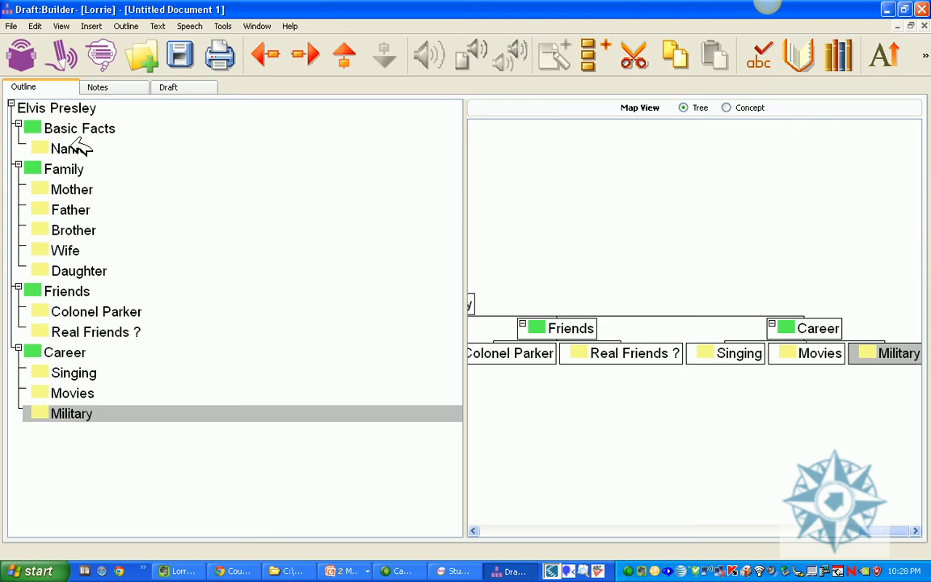
left_click(77, 146)
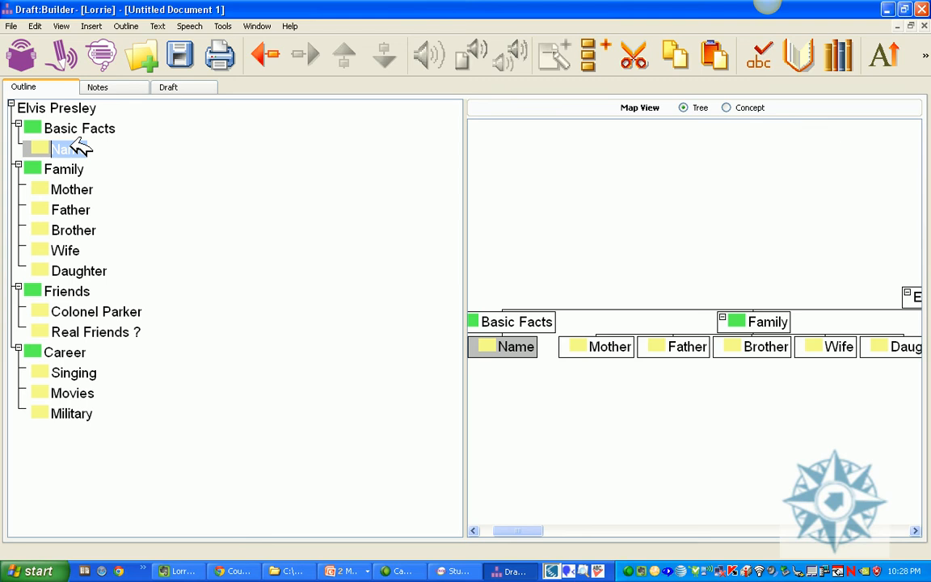
left_click(593, 50)
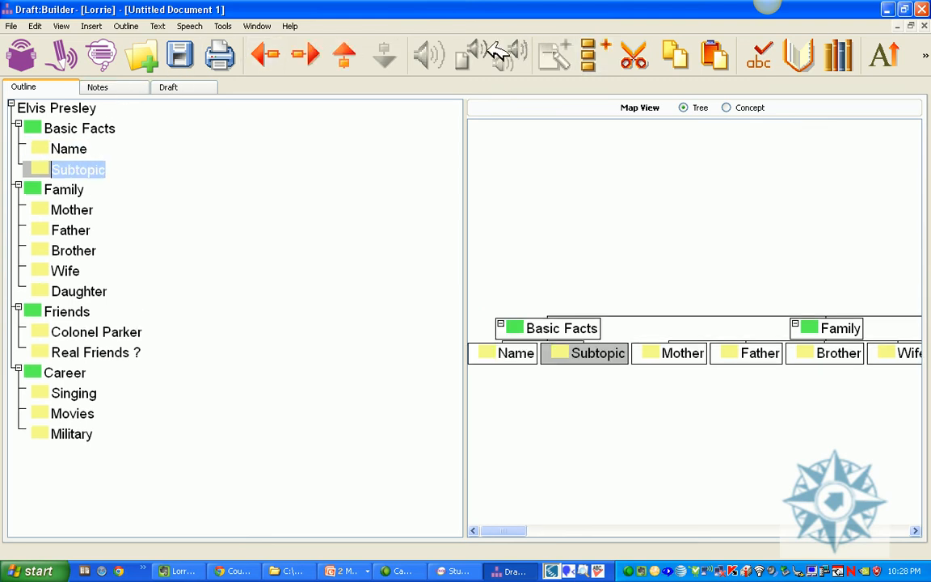
left_click(327, 49)
type("E")
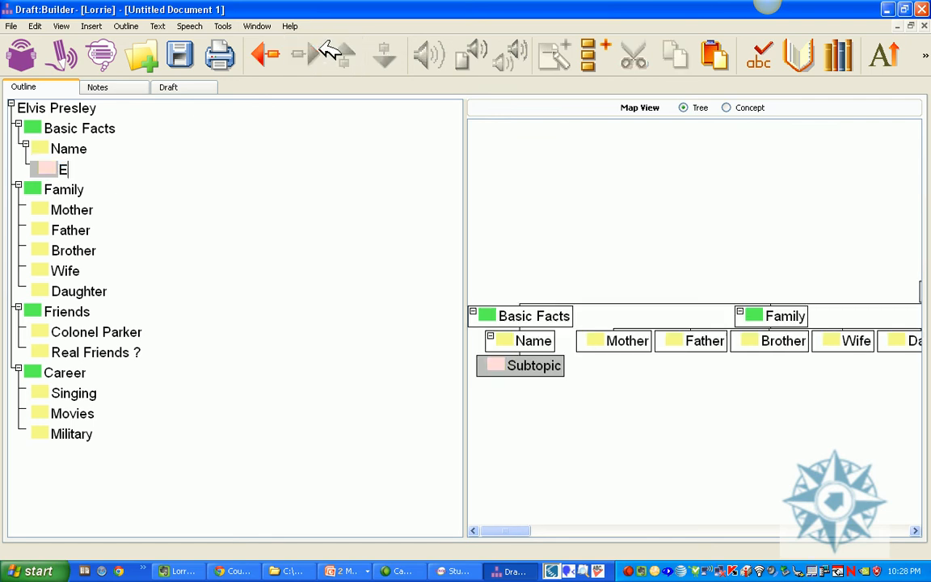
type("lvis Aaron Presley")
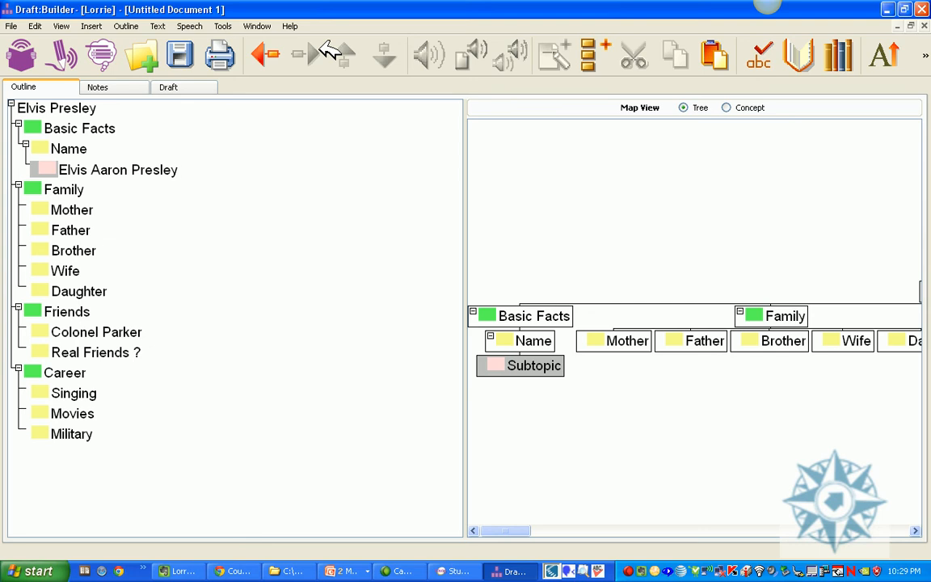
Add a note to the Mother topic reading "Elvis was devoted to his dear mother, Gladys Presley.".
left_click(114, 86)
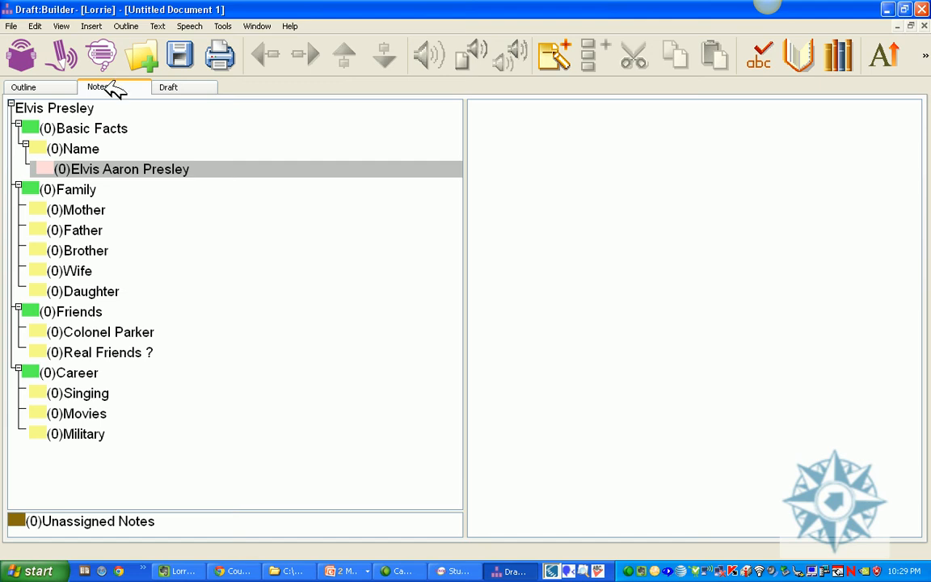
left_click(88, 208)
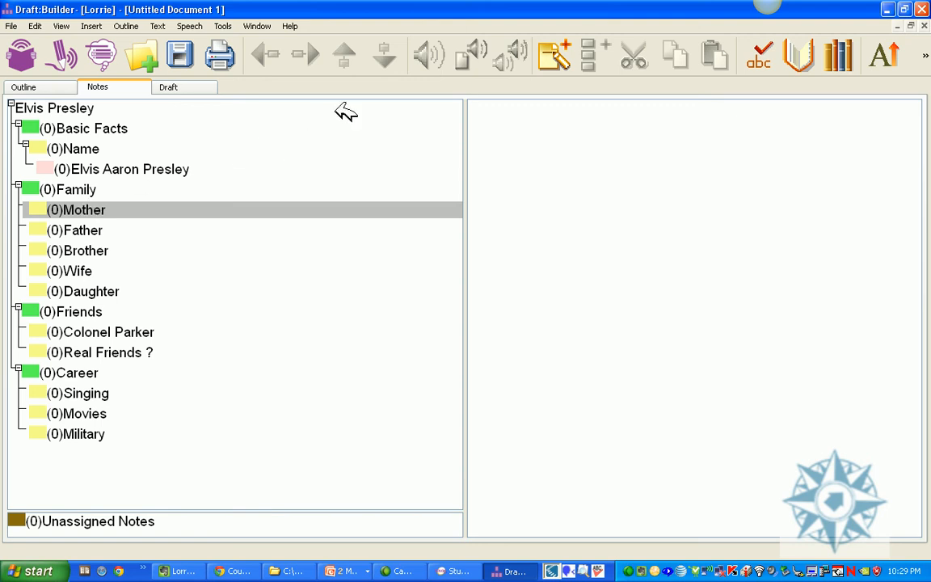
left_click(560, 52)
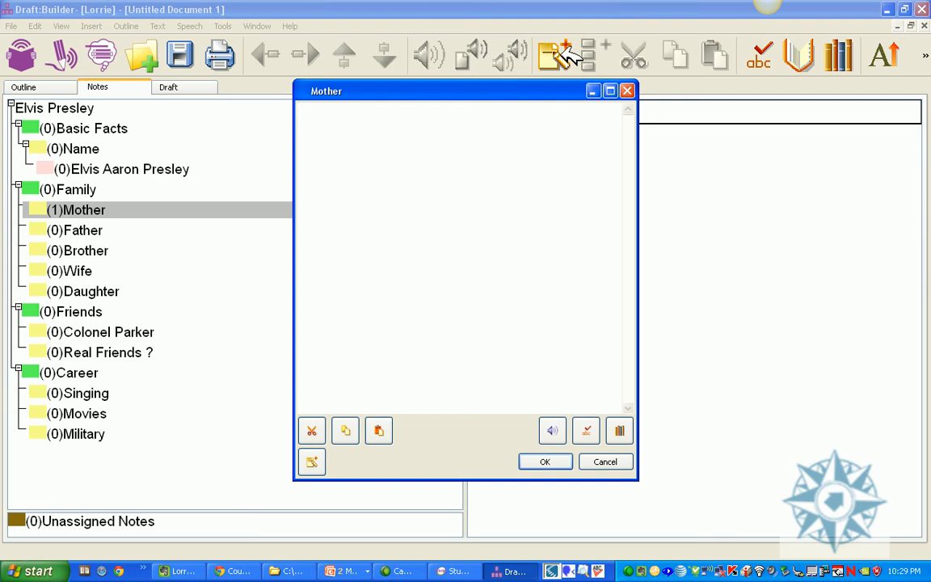
type("Elvis was devo")
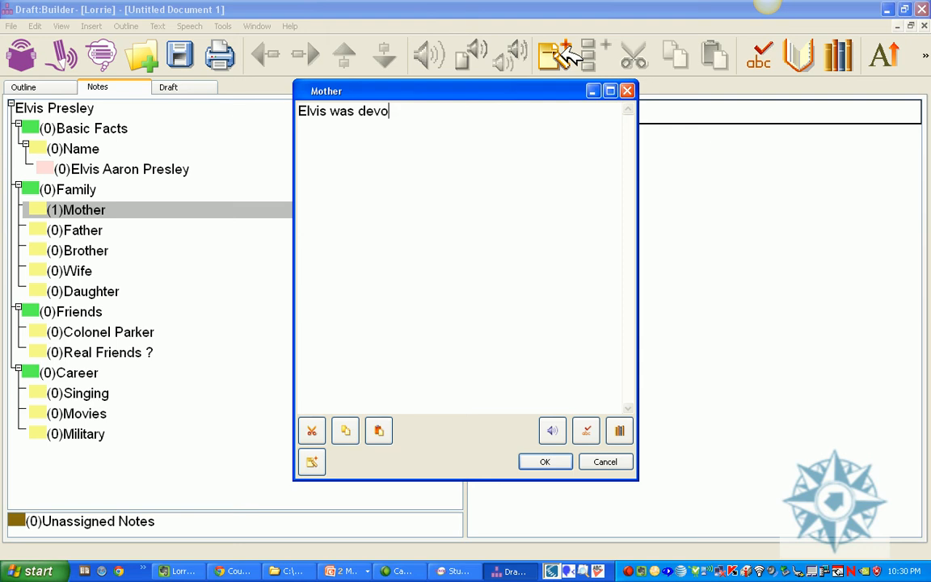
type("ted to his d")
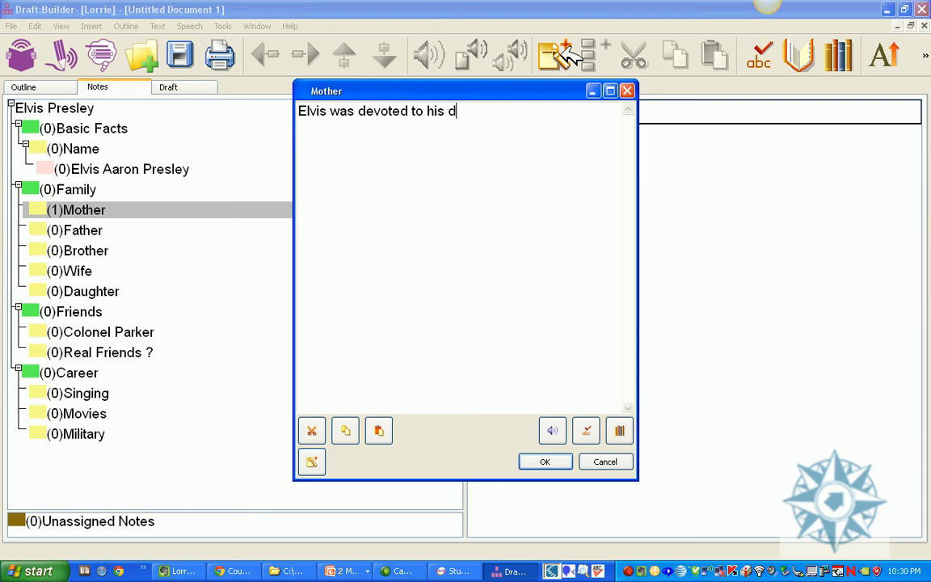
type("ear mother, Gladys Presley.")
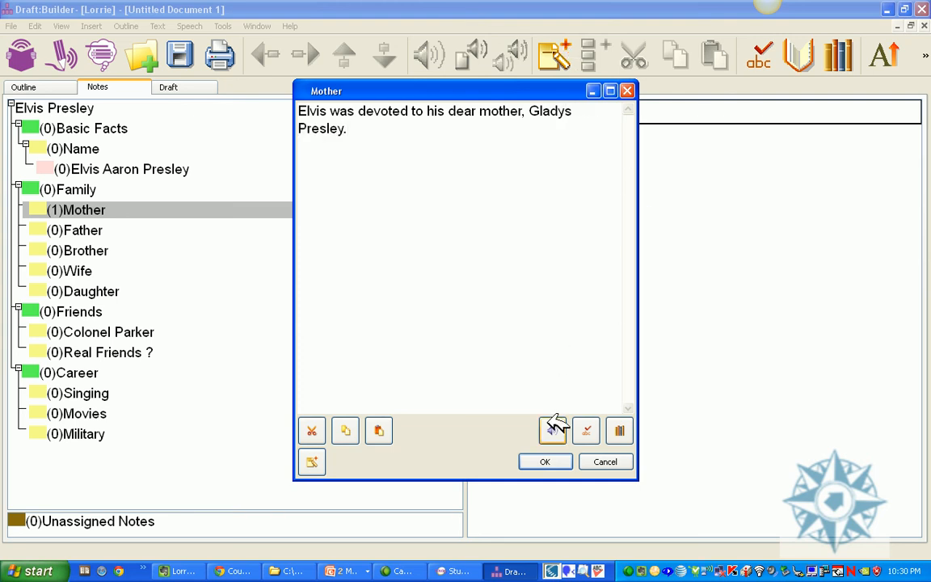
left_click(550, 461)
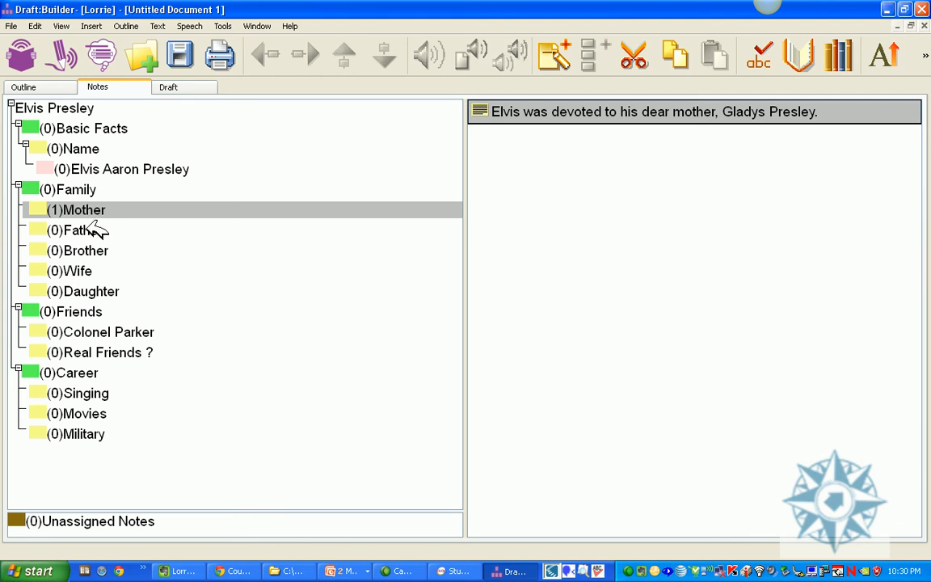
Add a note to the Brother topic reading "Elvis' brother, Jesse, was stillborn thirty minutes before Elvis was born.".
left_click(98, 251)
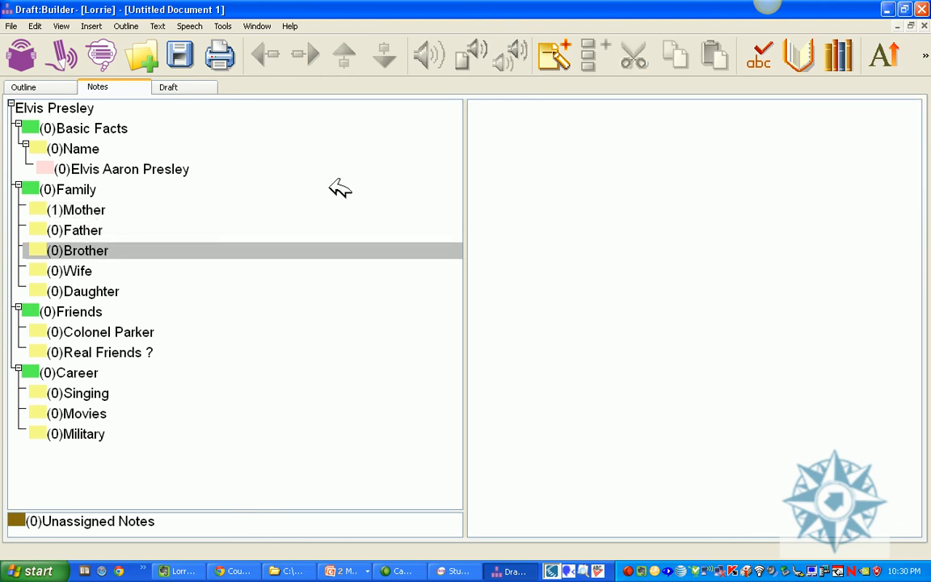
left_click(557, 57)
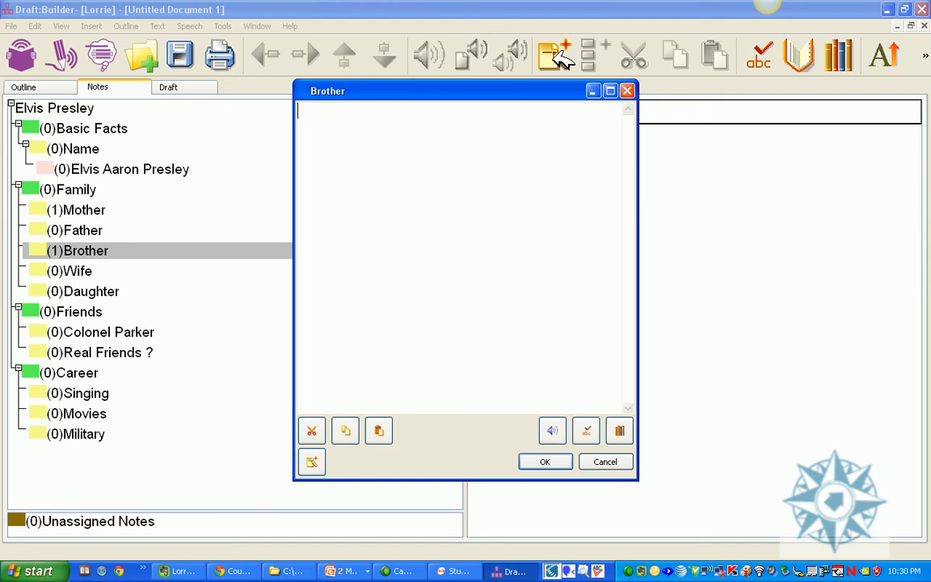
type("Elvis' brother, Jes")
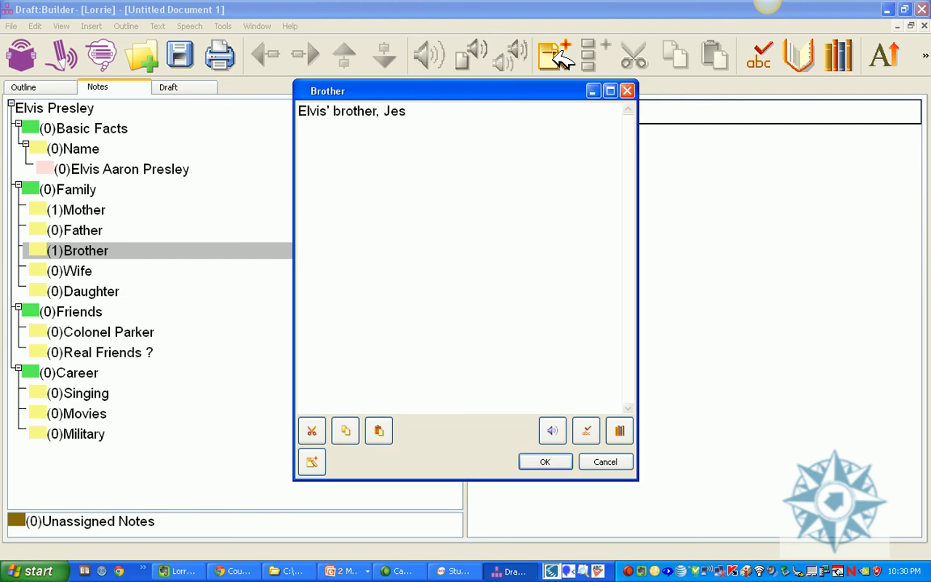
type("se, was stillborn ")
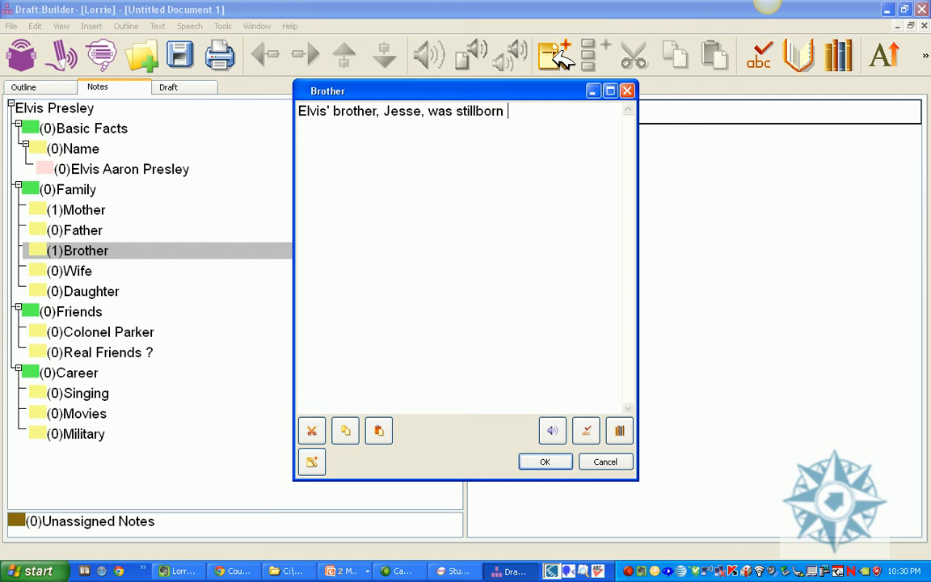
type("thirty minutes")
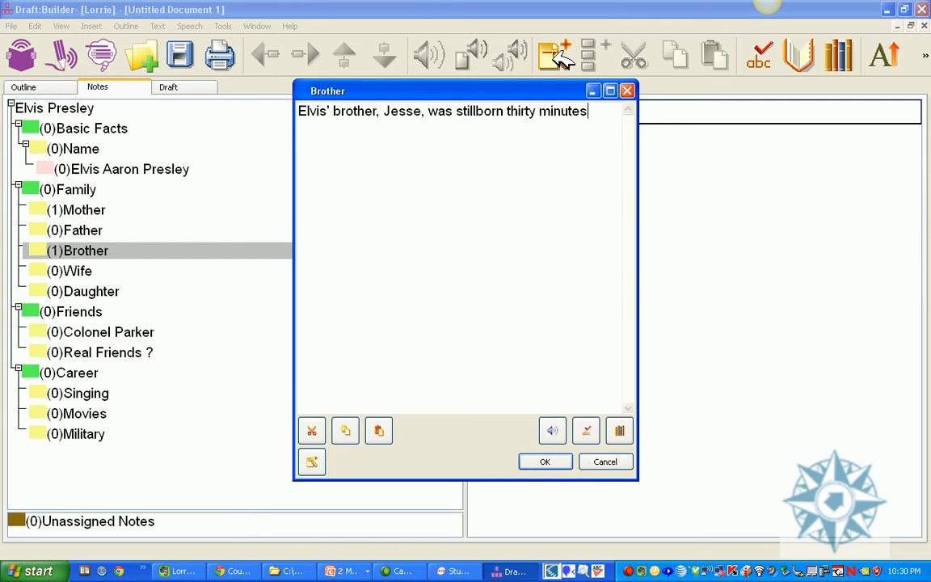
type(" before Elvis was born.")
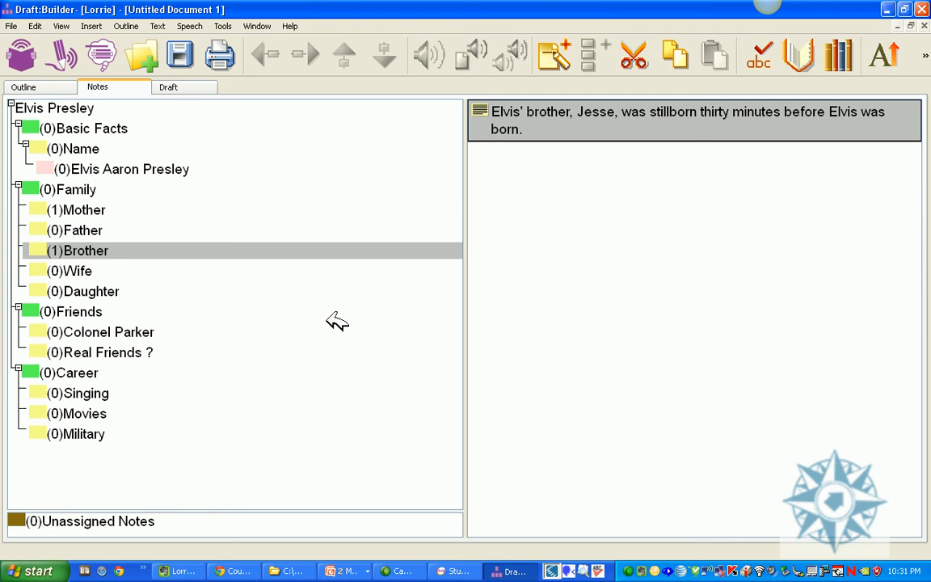
Add a note to the Wife topic reading "Elvis met his wife, Priscilla, when she was only fourteen years old.".
left_click(92, 271)
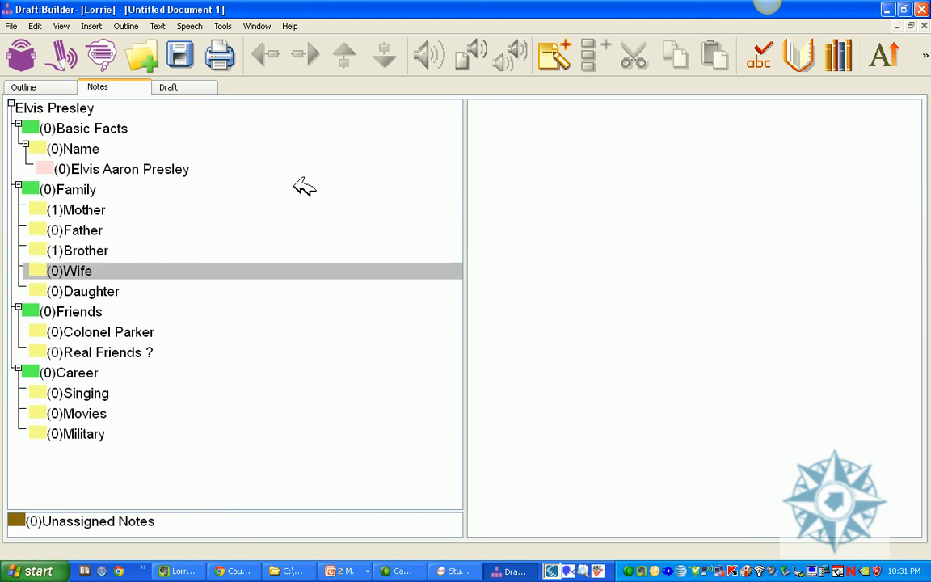
left_click(557, 56)
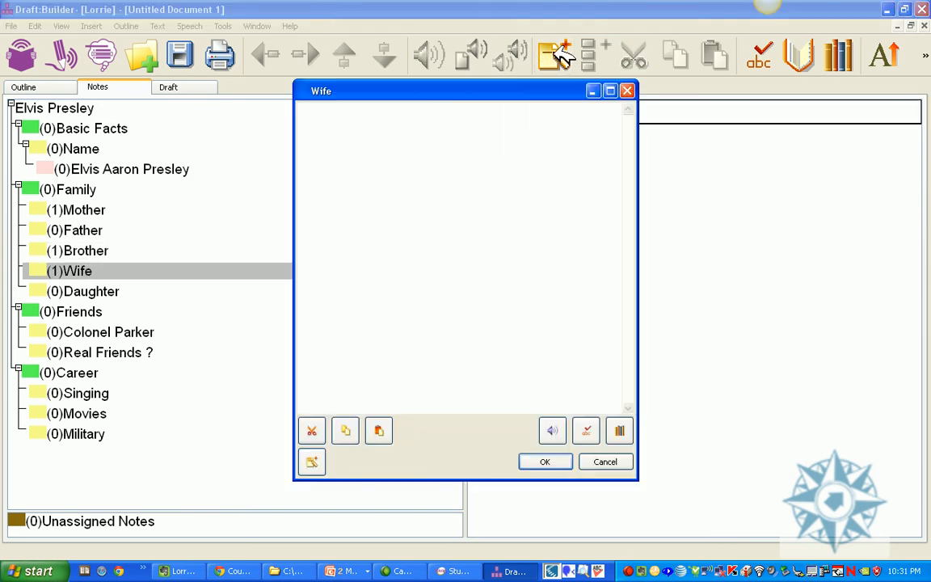
type("Elvis met his wife, Prisc")
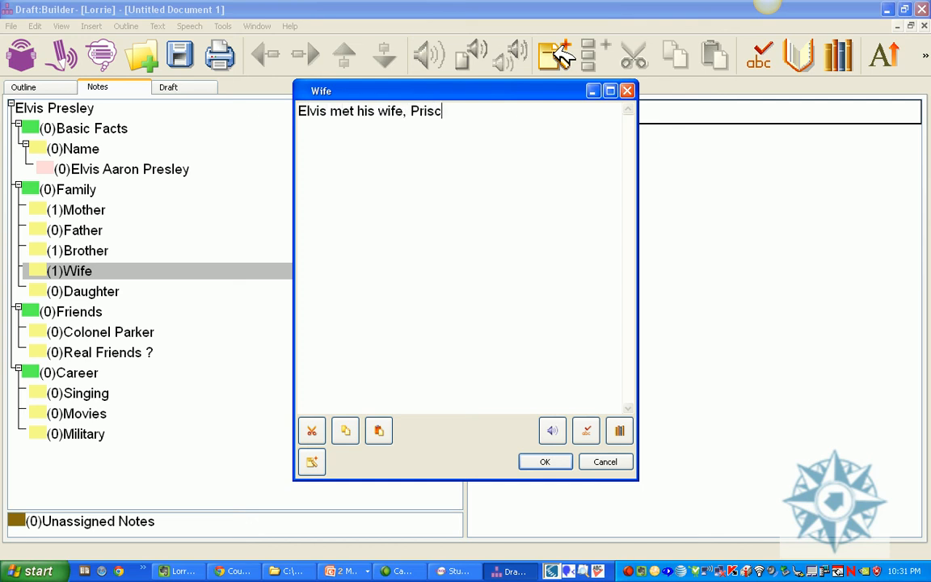
type("illa, when she")
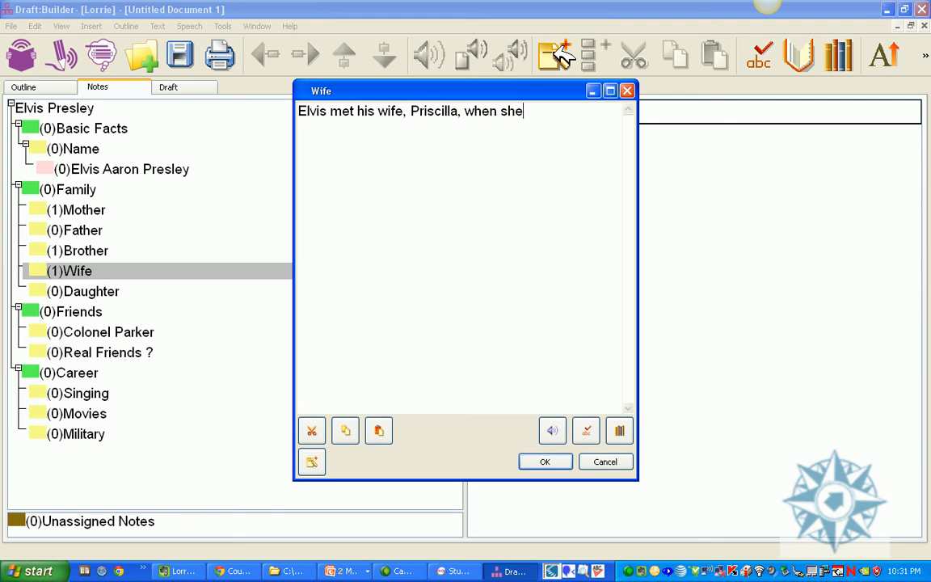
type(" was only fourtee")
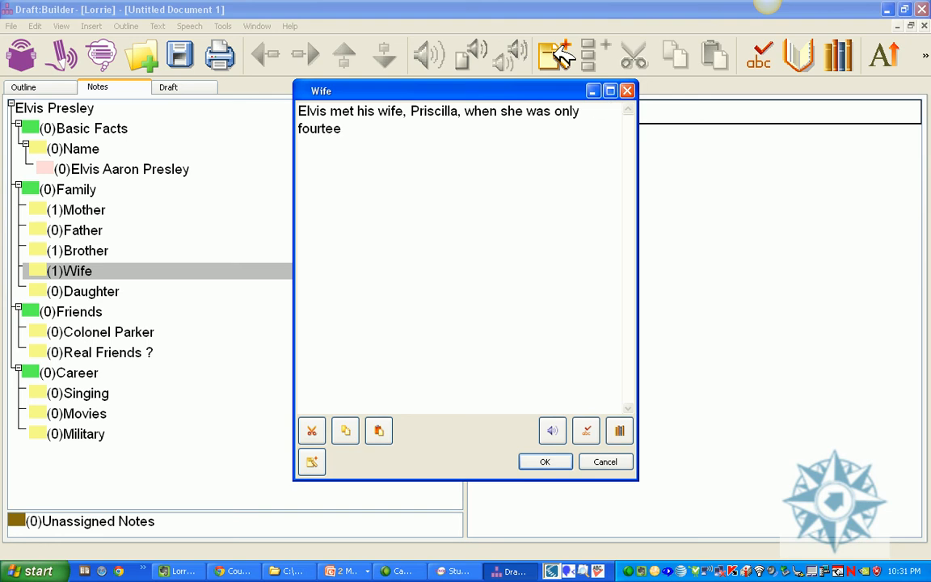
type("n years old.")
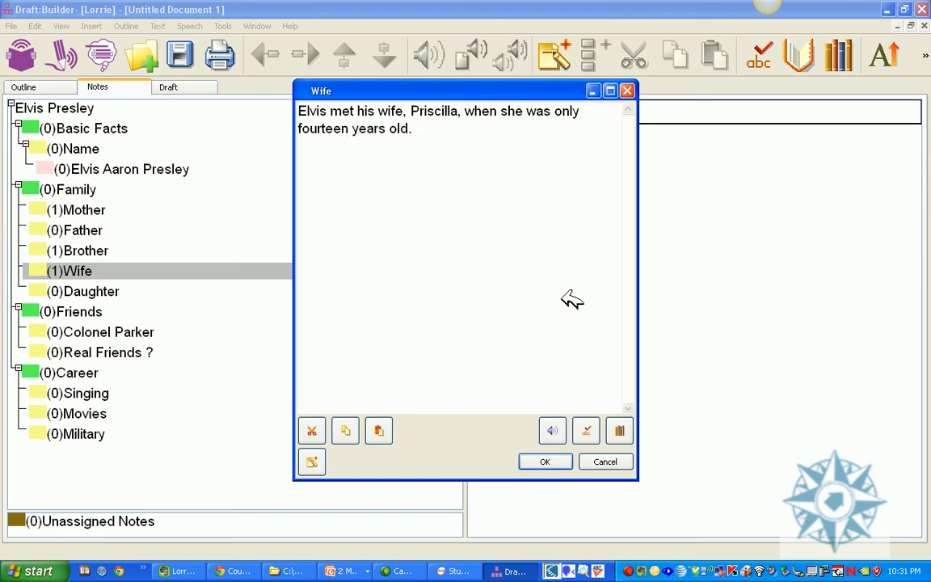
left_click(550, 462)
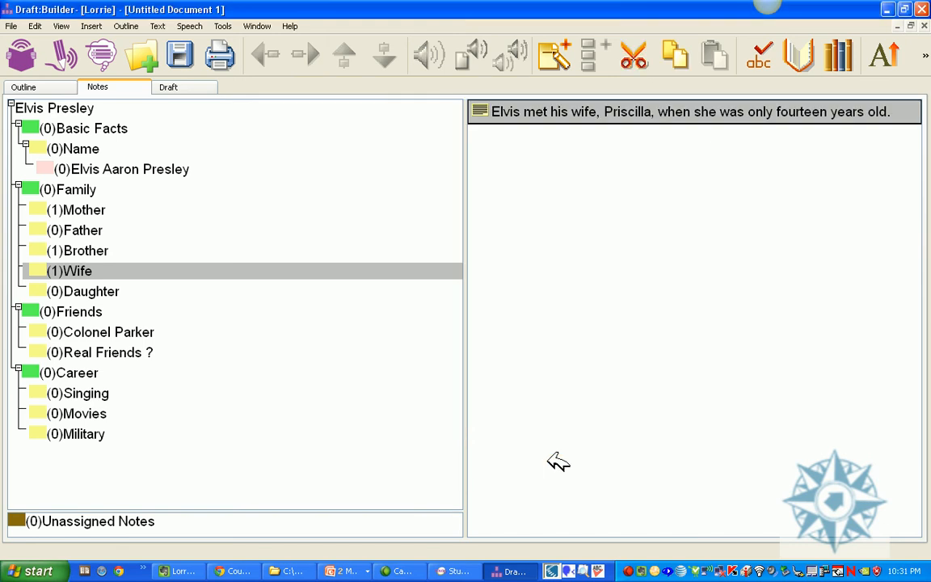
Add a note to the Daughter topic reading "Elvis adored his daughter, Lisa Marie Presley.".
left_click(104, 291)
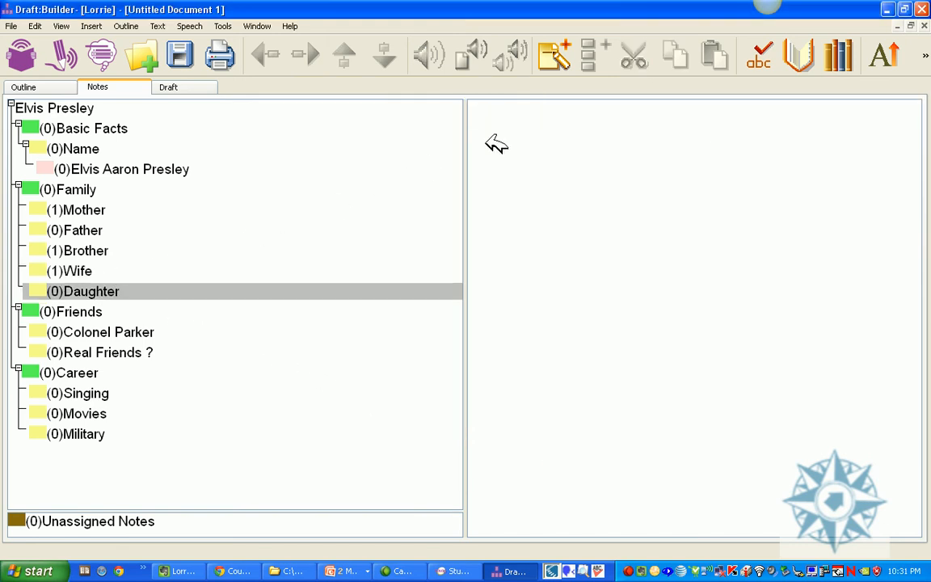
left_click(557, 53)
type("E")
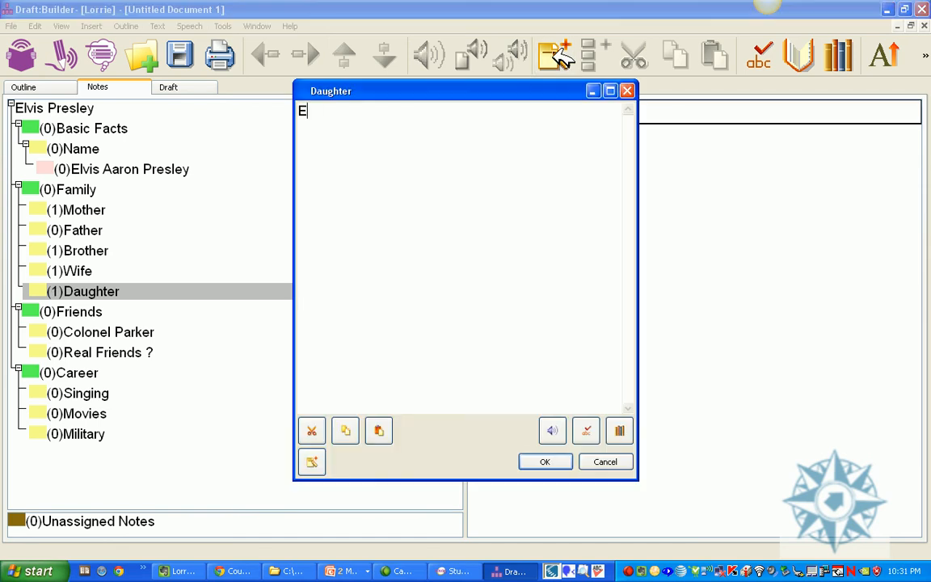
type("lvis adored his ")
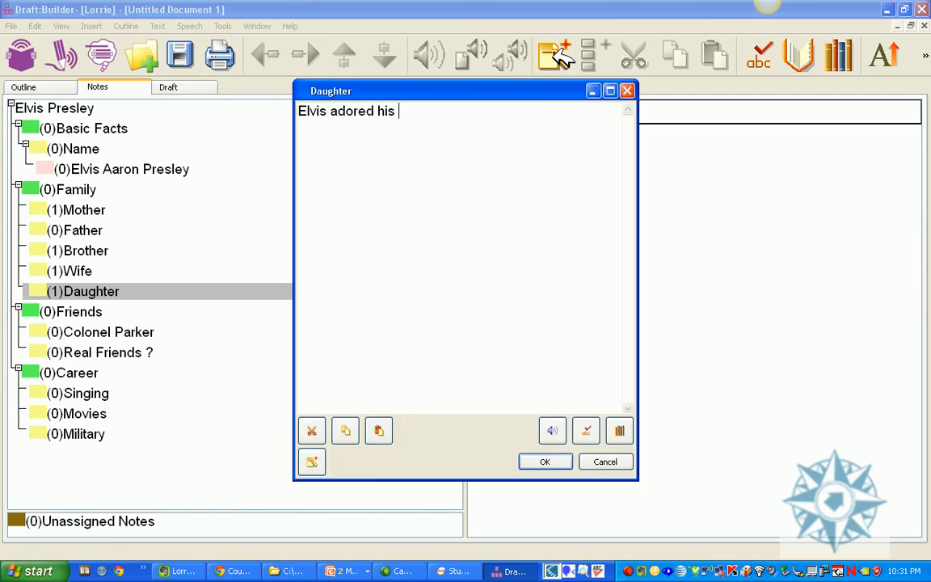
type("daughter, Lia")
key("BackSpace")
type("sa ")
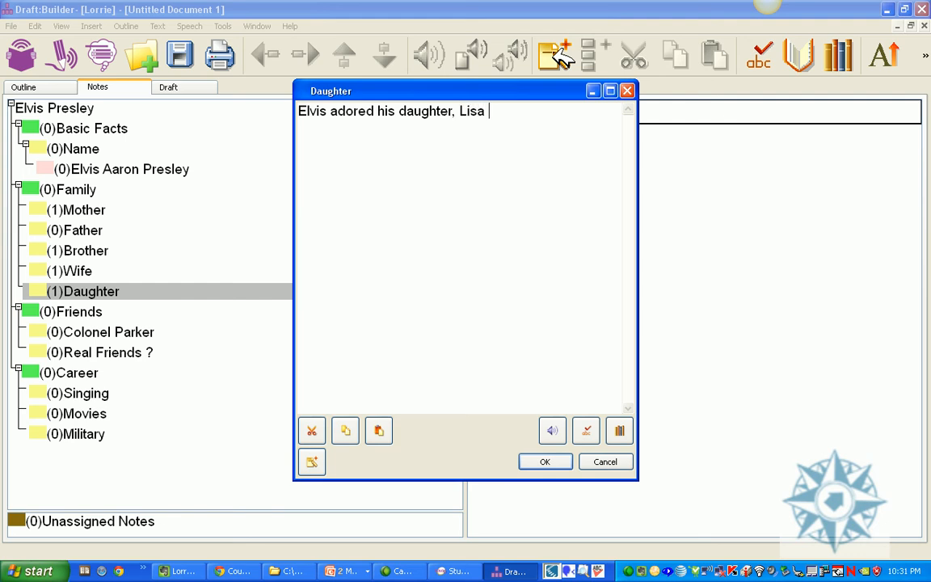
type("Marie Presley.")
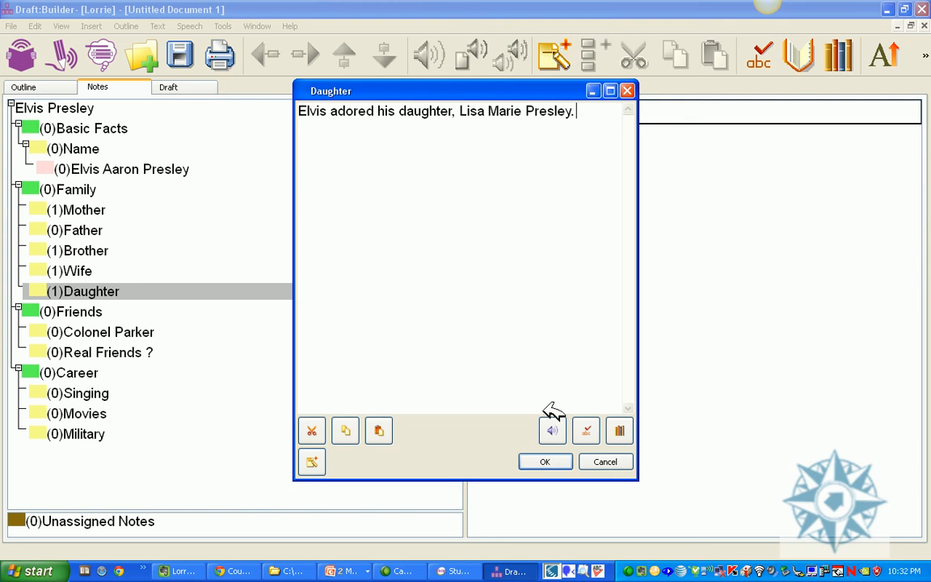
left_click(547, 461)
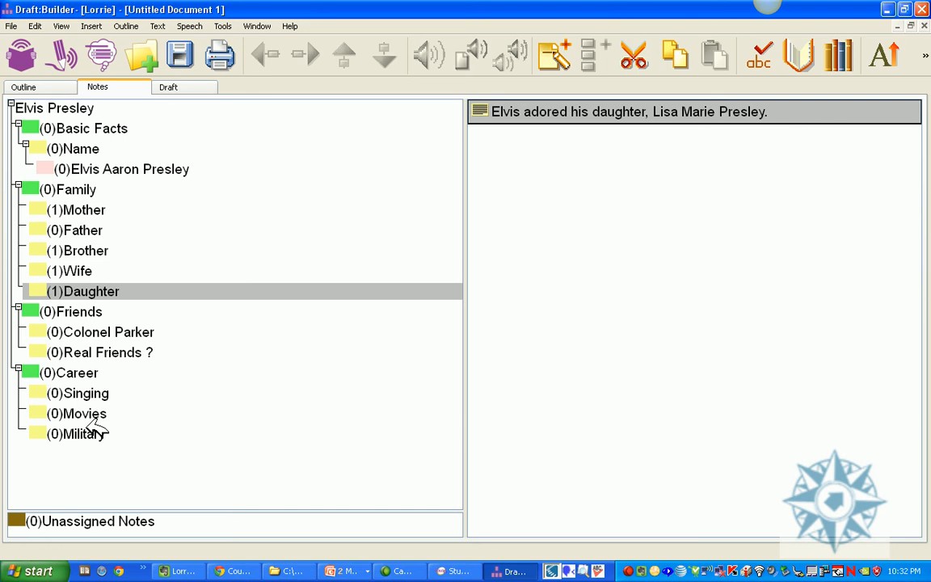
Switch to the draft view and put the outline topic Elvis Aaron Presley on the first line of the draft as its title.
left_click(187, 88)
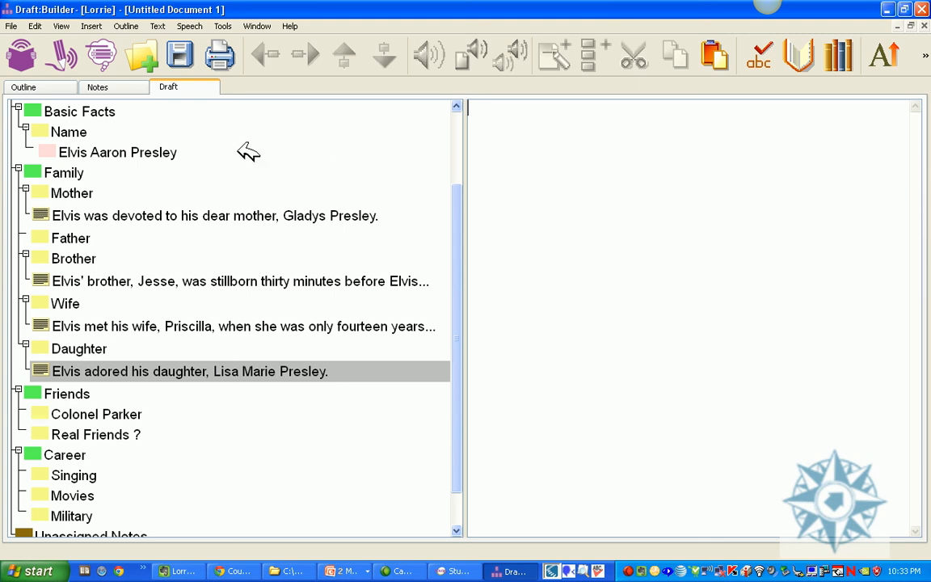
left_click(121, 149)
left_click(482, 128)
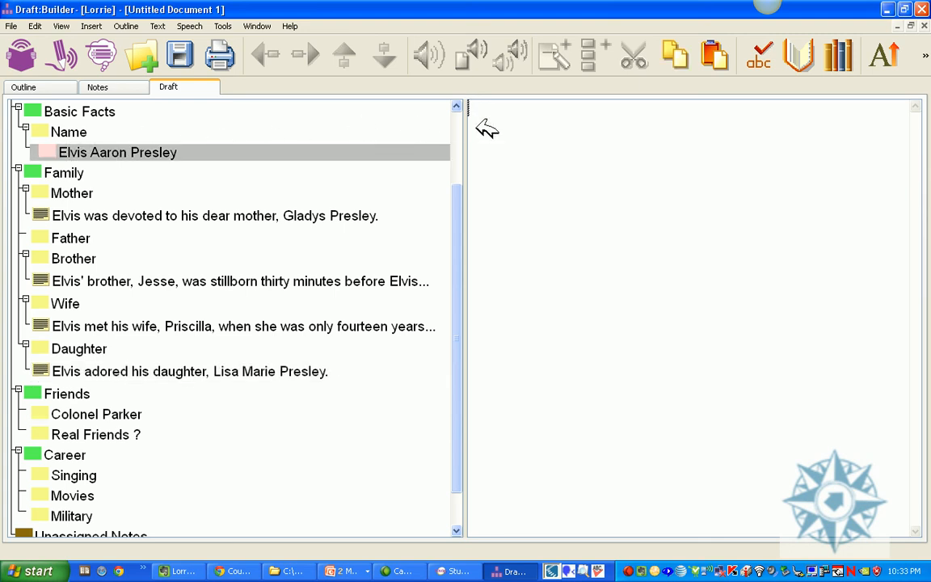
type("Elvis Aaron Presley")
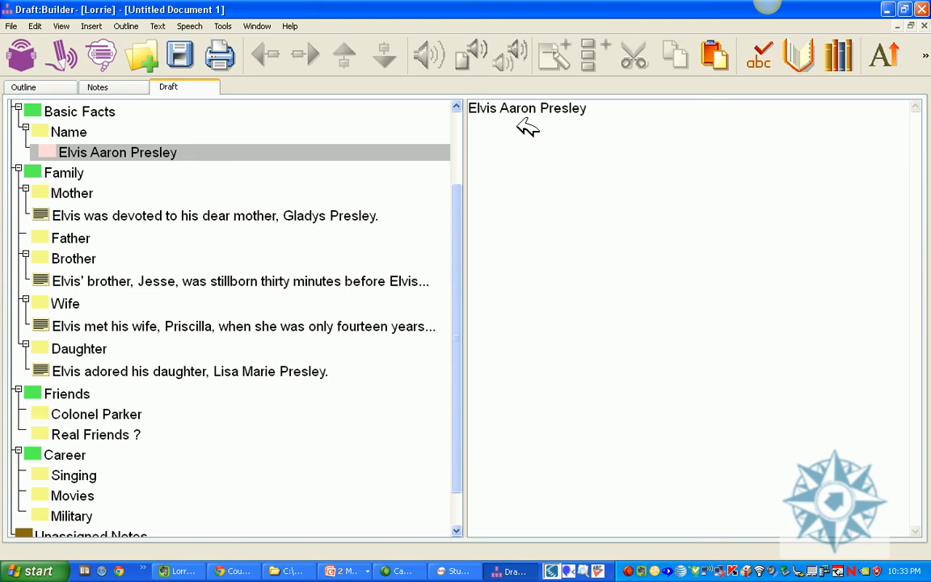
Write "Elvis continues to be one of the most famose entertayners of all time." below the draft title, leaving a blank line between.
type("Elvis continues")
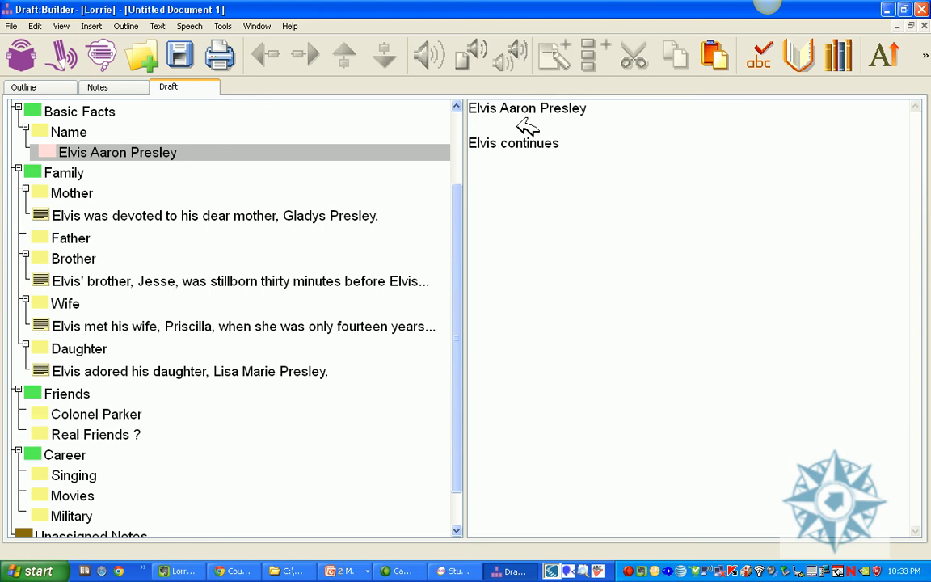
type(" to be one of the ")
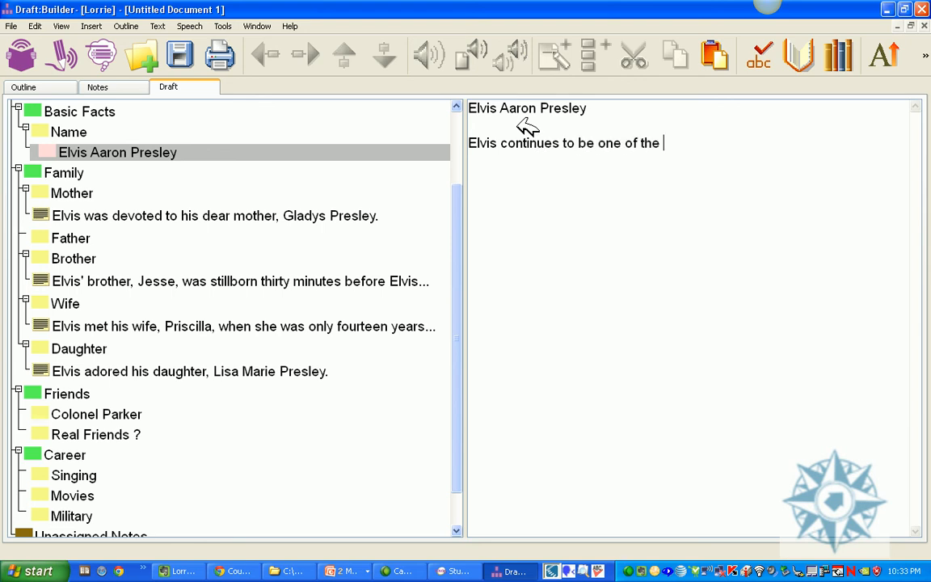
type("most famos")
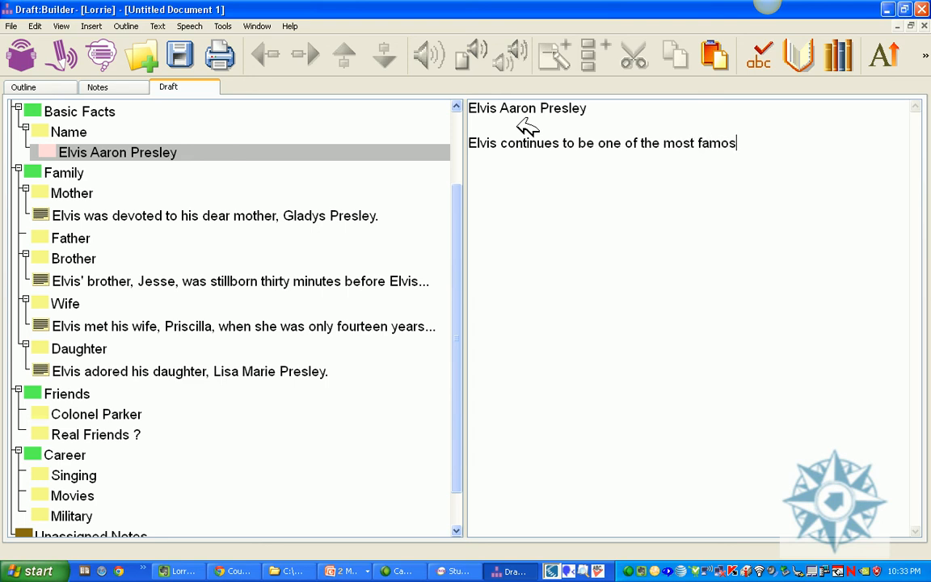
type("e entertayners")
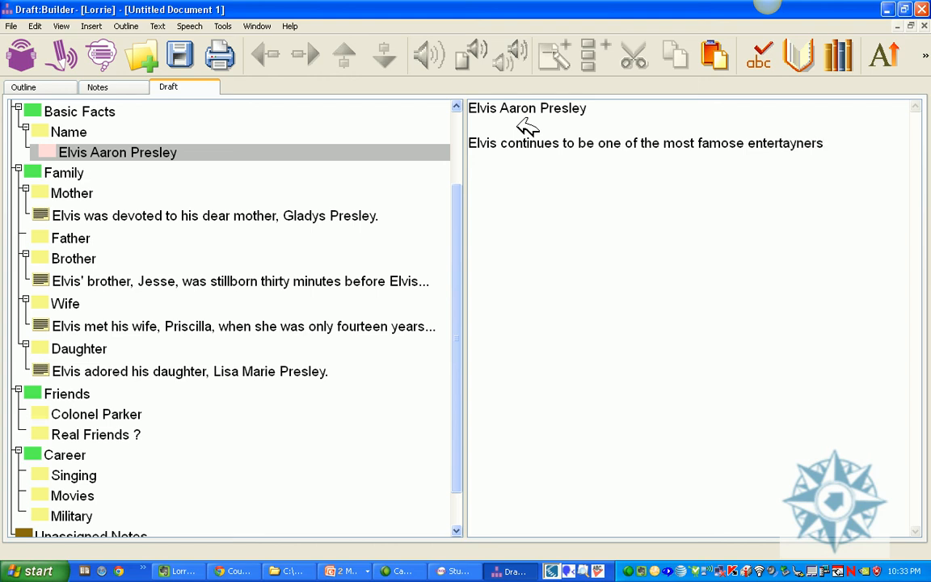
type(" of all time.")
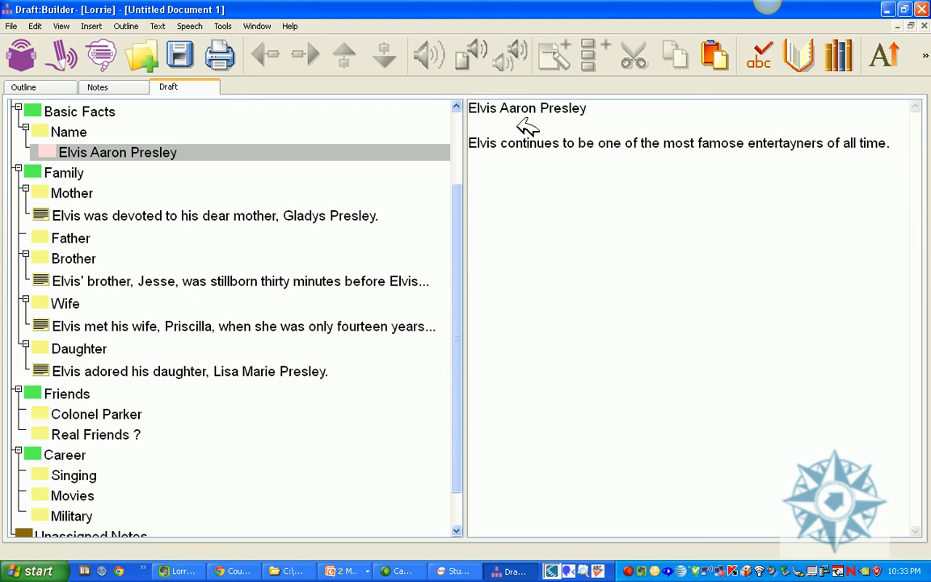
Spell-check the draft, replacing "famose" with "famous" and "entertayners" with "entertainers".
left_click(768, 58)
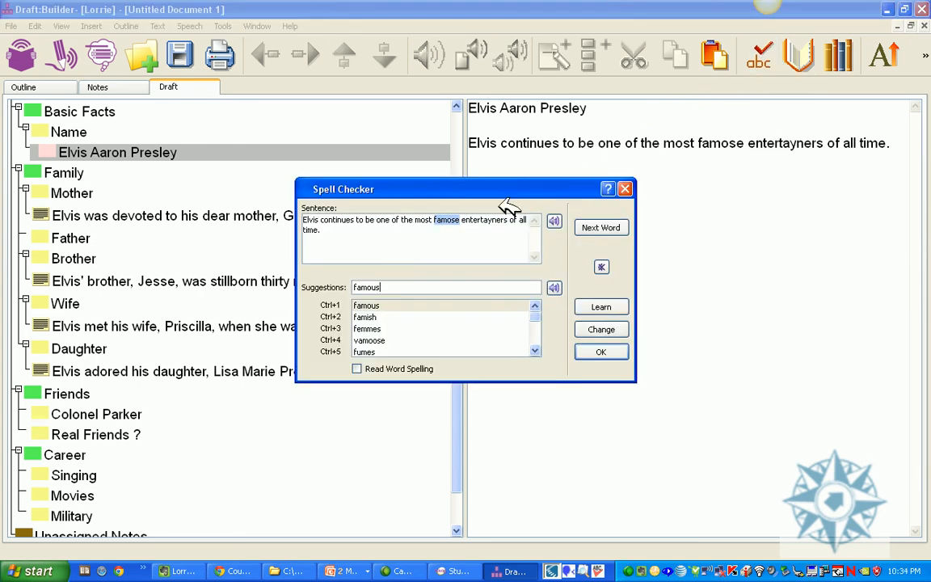
left_click(392, 305)
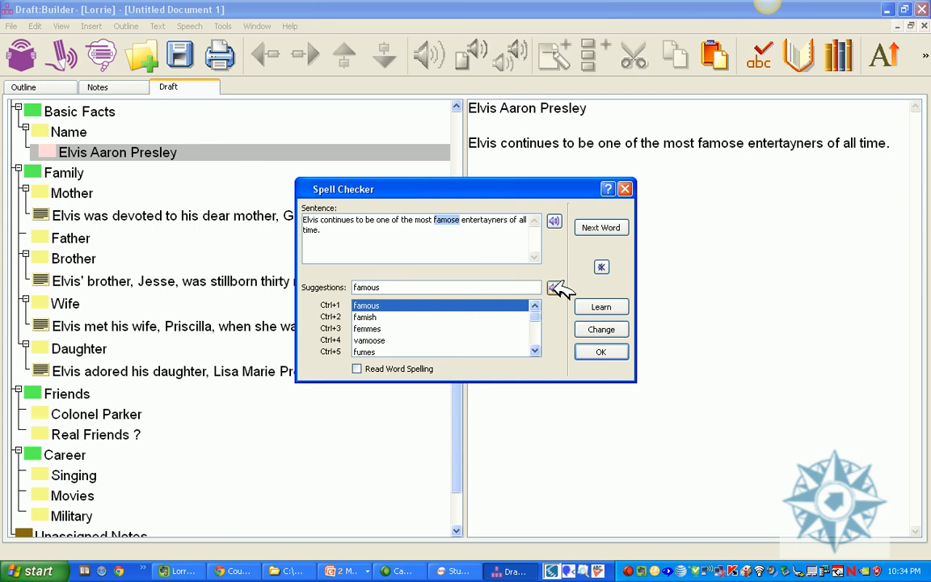
left_click(602, 329)
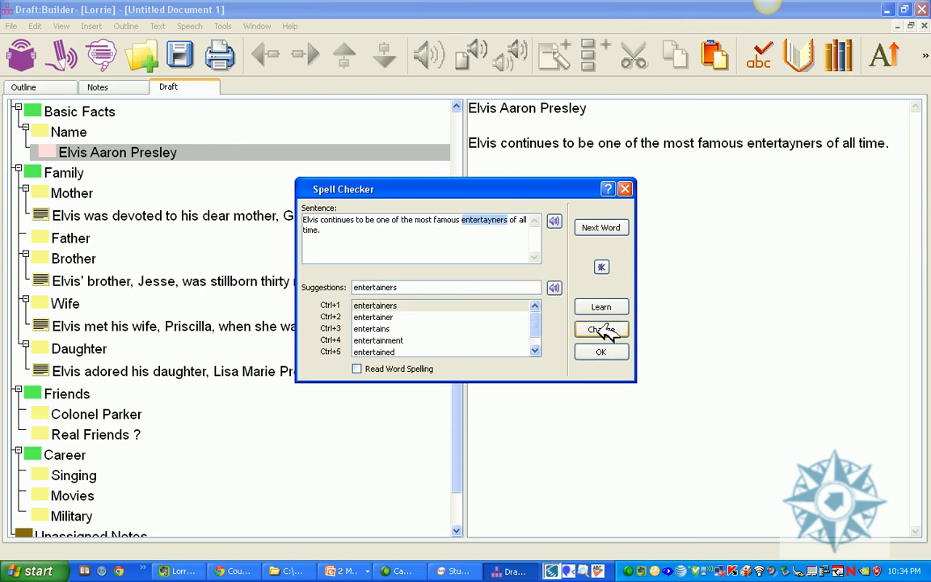
left_click(494, 304)
left_click(602, 329)
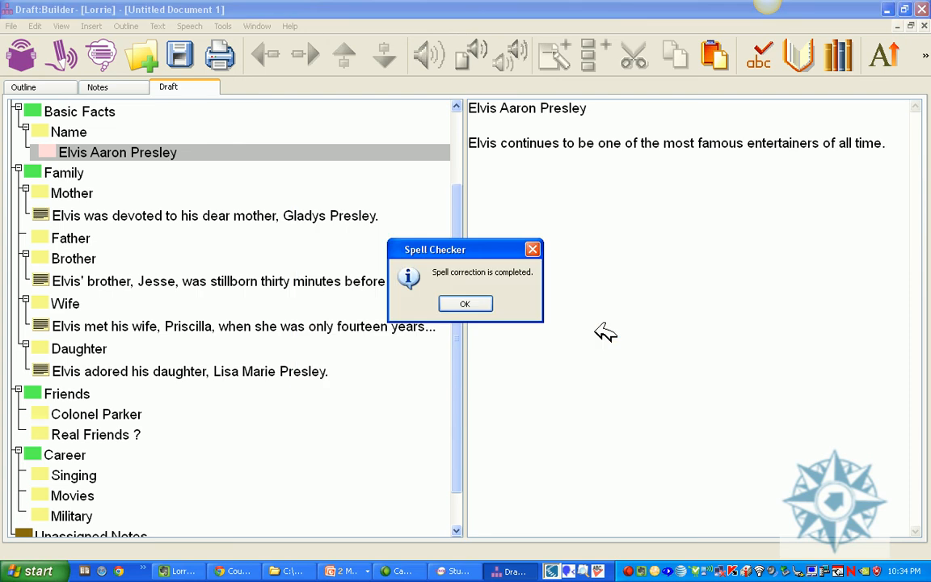
left_click(465, 304)
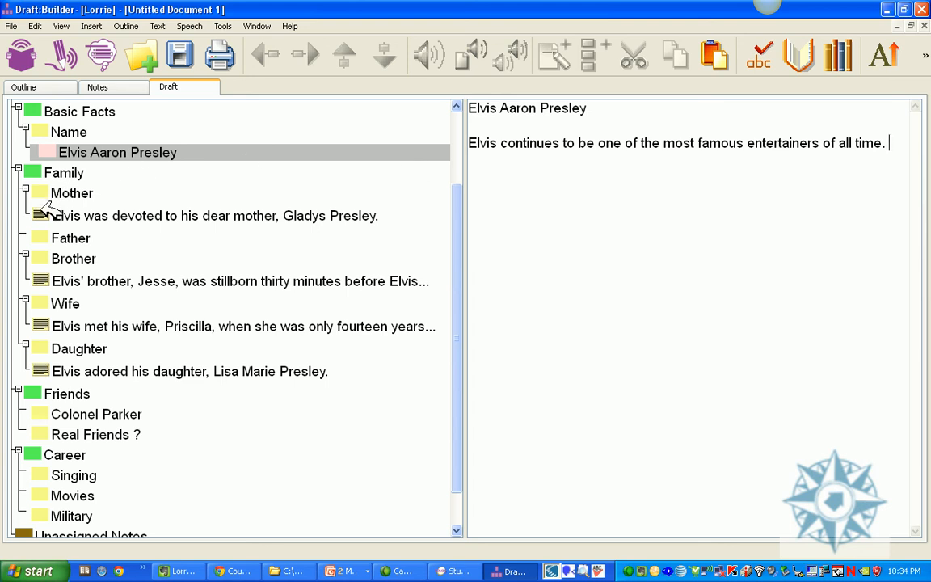
Insert the Mother note and the Brother note from the outline into the draft after the opening sentence.
left_click(46, 209)
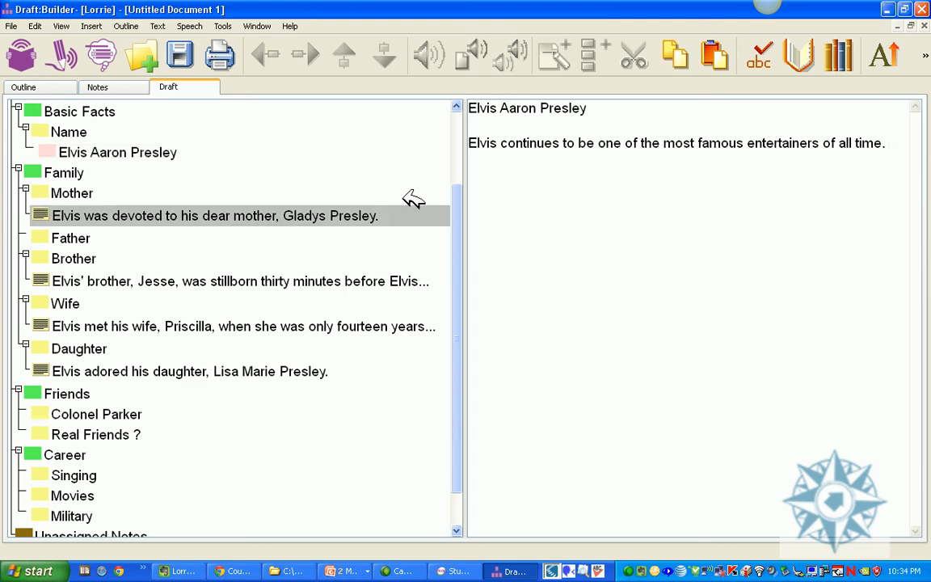
left_click_drag(902, 145, 901, 145)
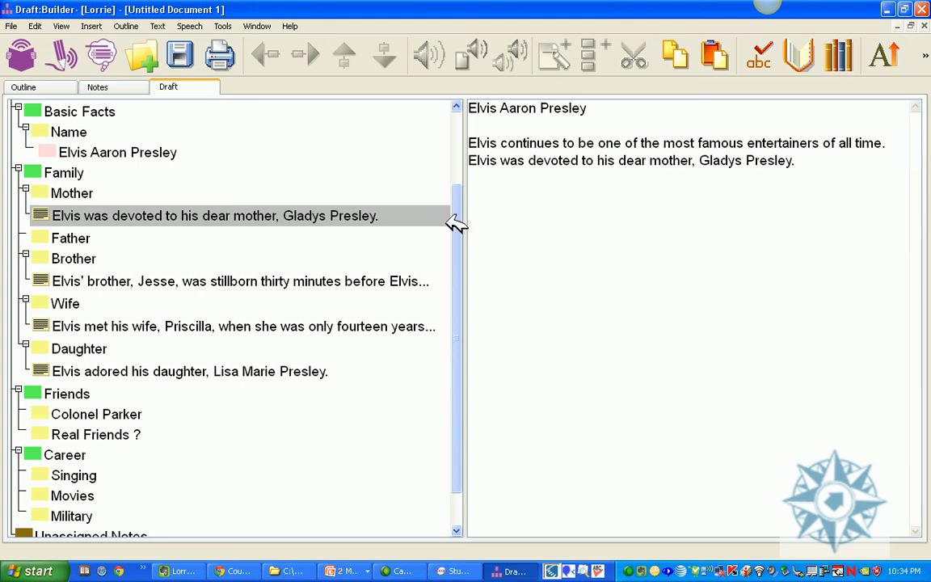
left_click_drag(46, 281, 720, 168)
left_click_drag(802, 159, 805, 159)
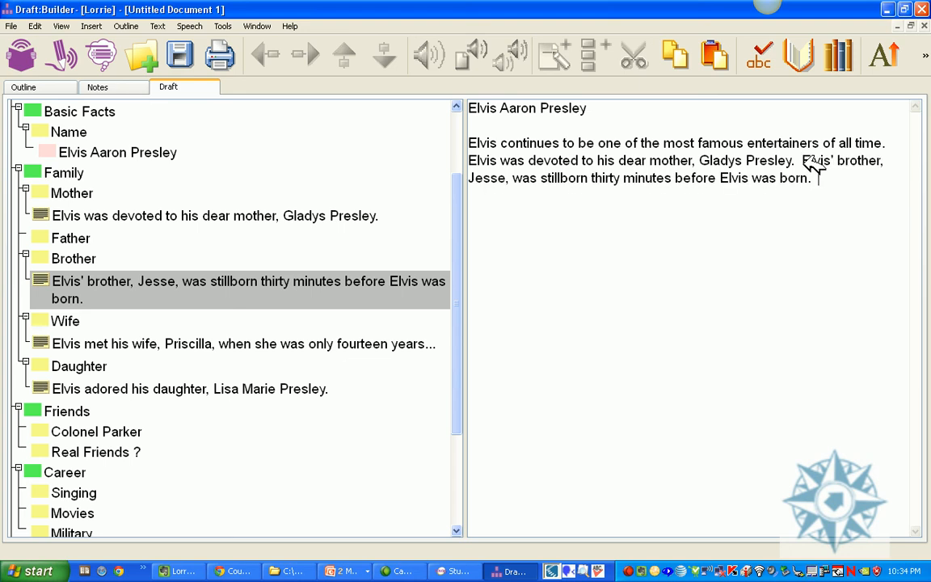
Add the sentence "Family was very importnat to Elvis." after the brother sentence in the draft.
type("Family weas")
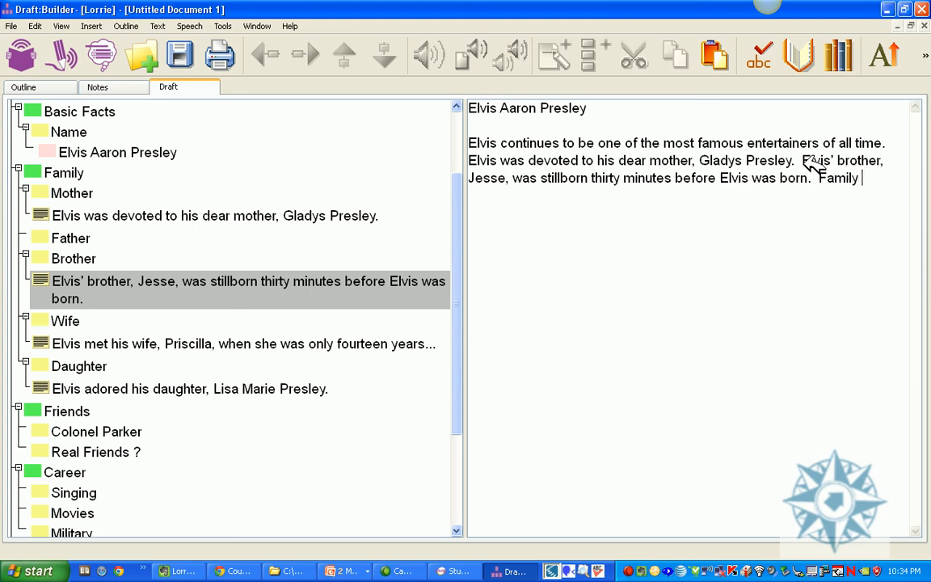
key("BackSpace")
key("BackSpace")
key("BackSpace")
type("as very impo")
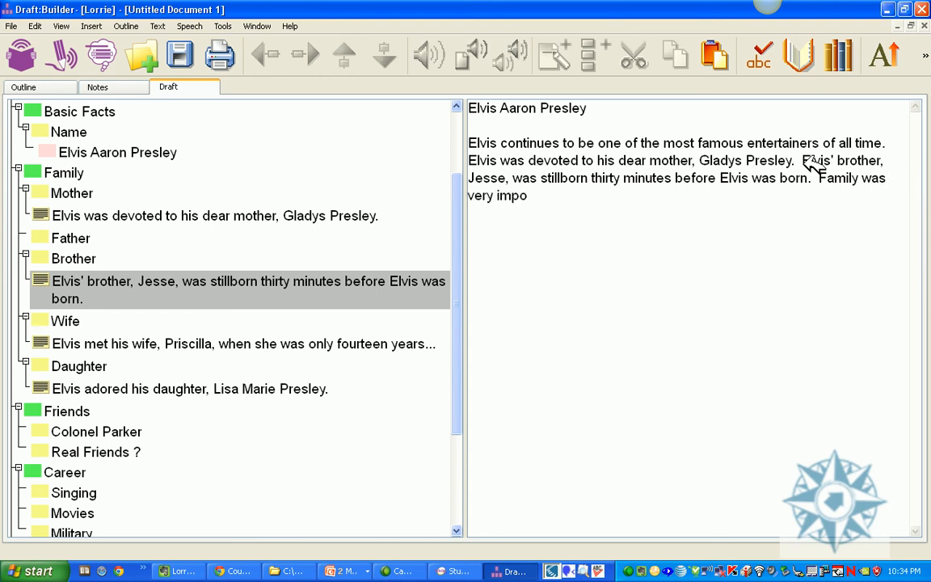
type("rtnat to Elvis.")
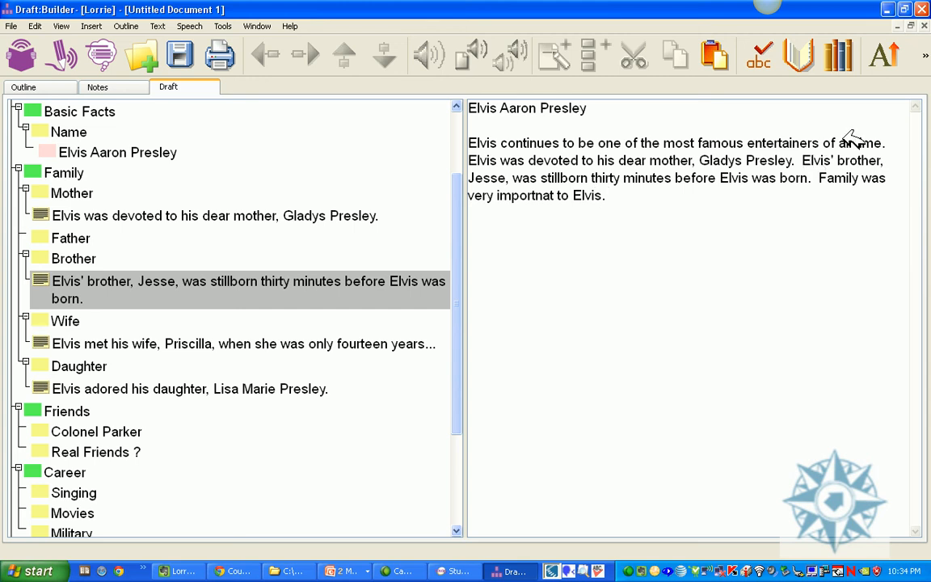
Run the spell checker on the draft and replace "importnat" with "important".
left_click(760, 55)
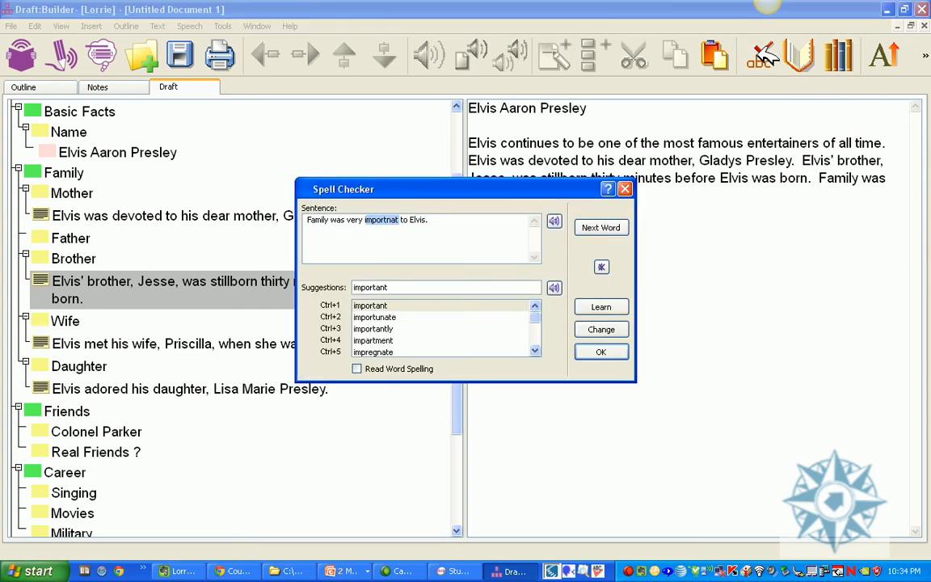
left_click(493, 305)
left_click(602, 329)
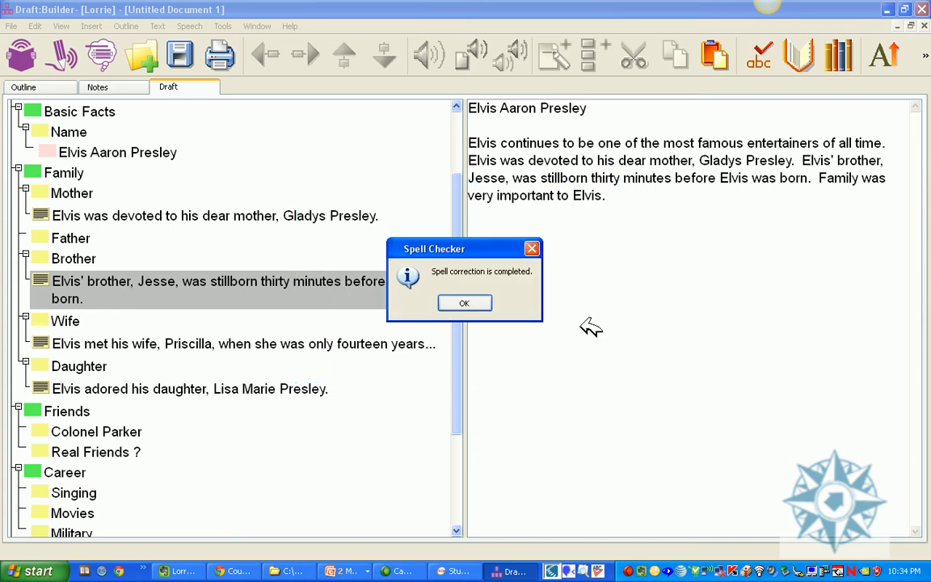
left_click(475, 301)
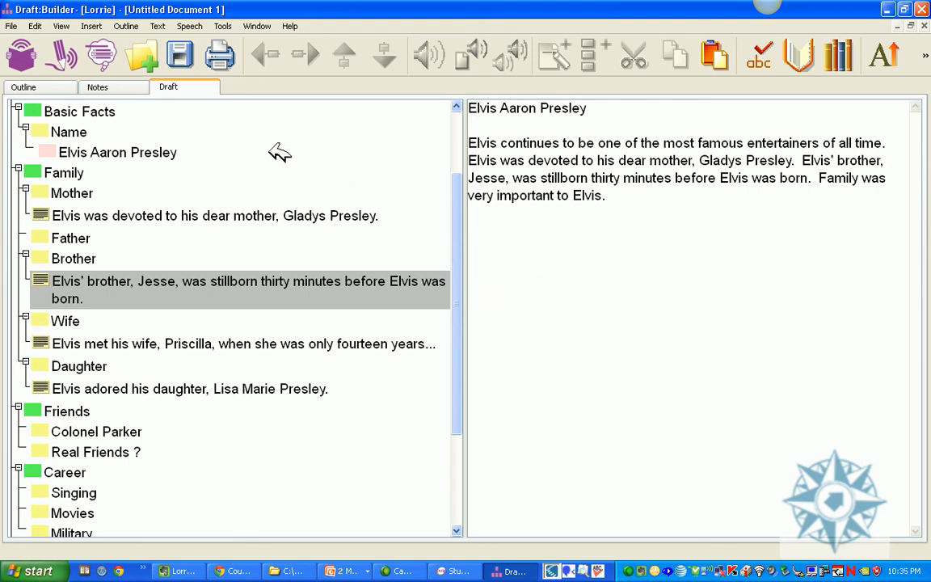
Send the draft to Write:OutLoud, saving the file to Student Central as "Elvis Essay", and switch to the Write:OutLoud window.
left_click(69, 58)
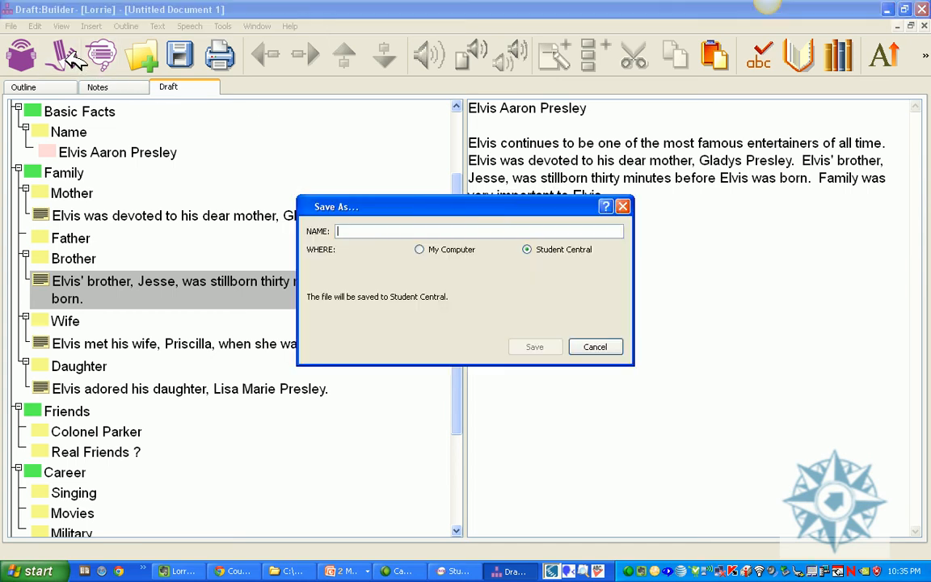
type("Elvis")
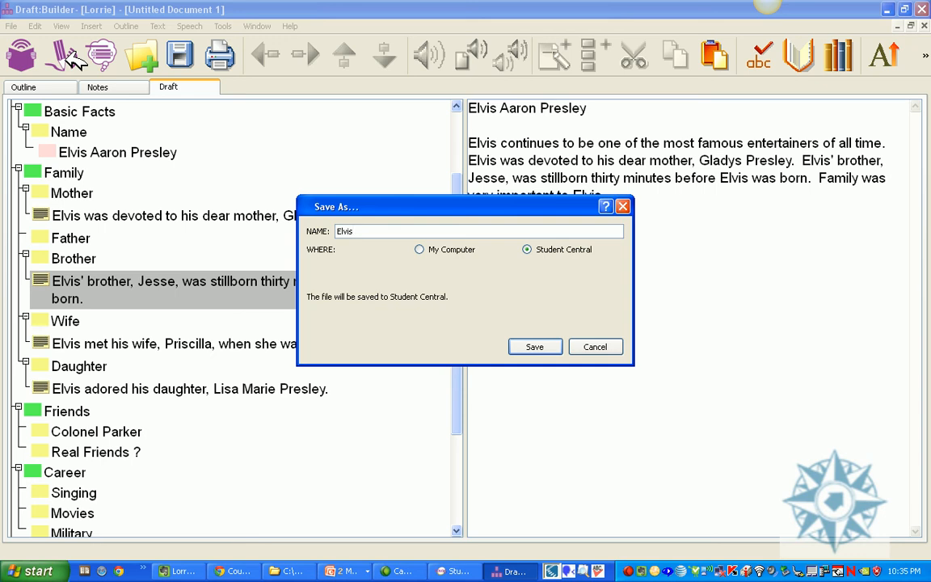
type(" Essay")
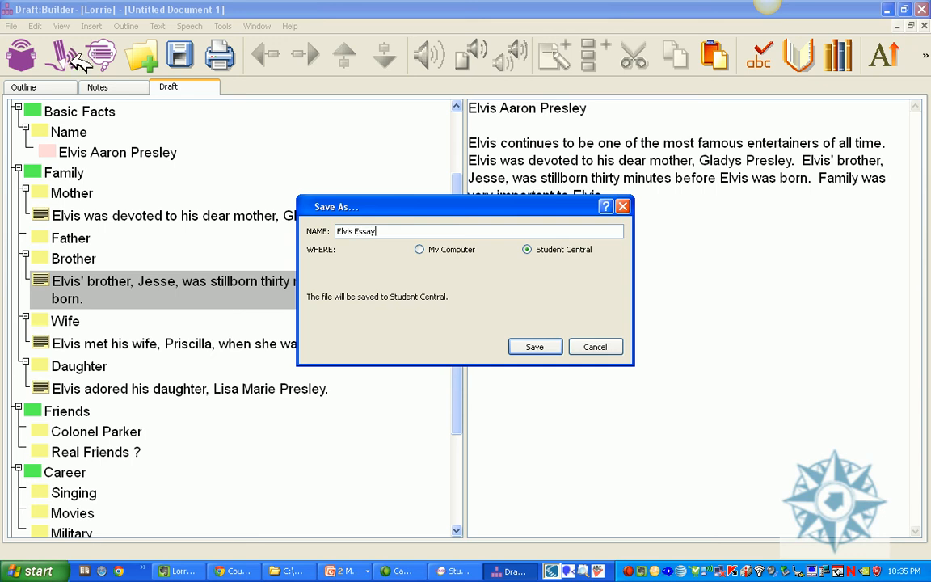
left_click(536, 346)
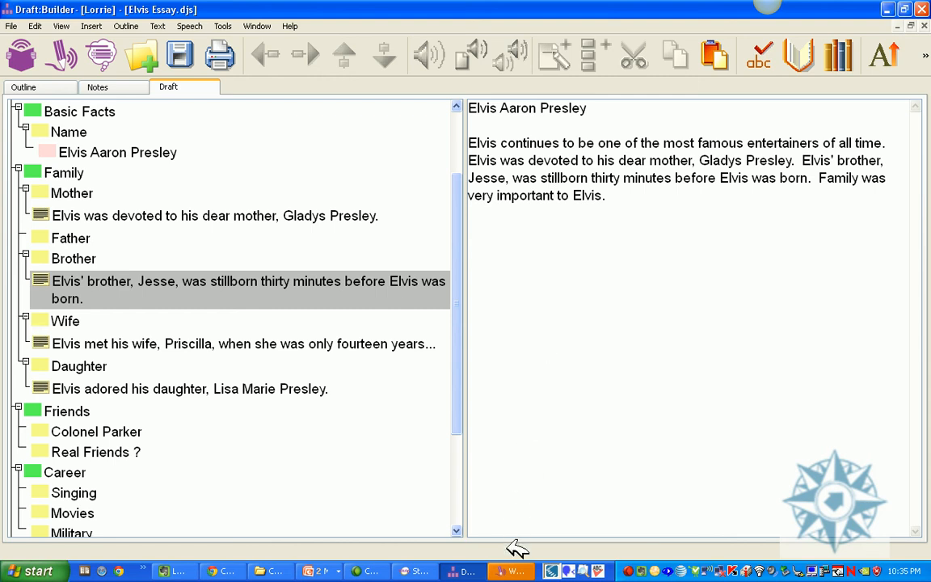
left_click(518, 570)
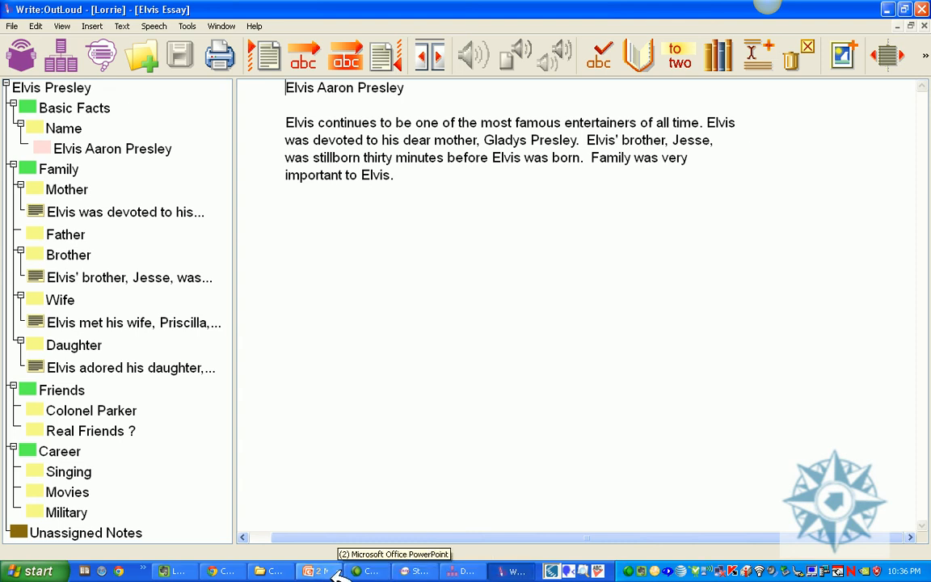
Switch to Chrome to view the Draft:Builder lesson section on the SOLO course page.
left_click(240, 572)
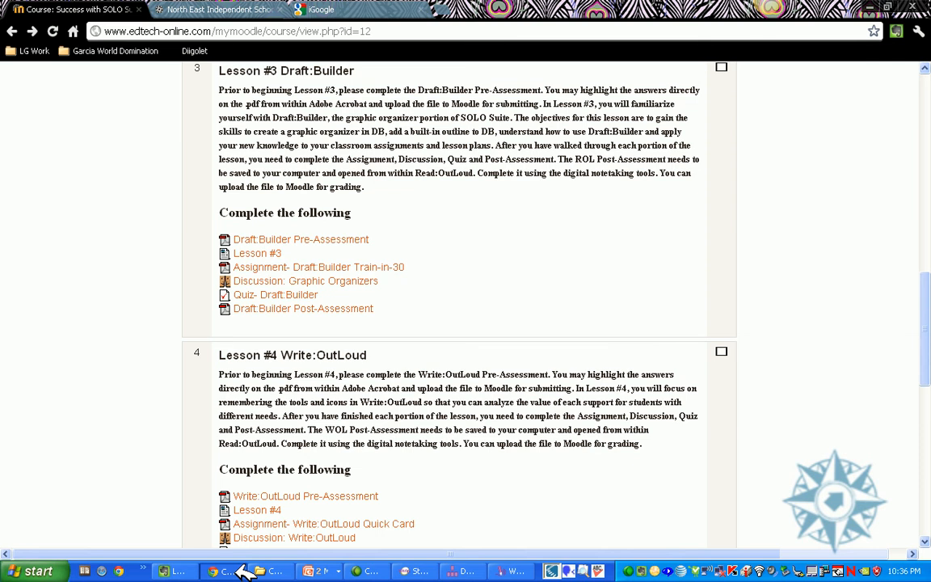